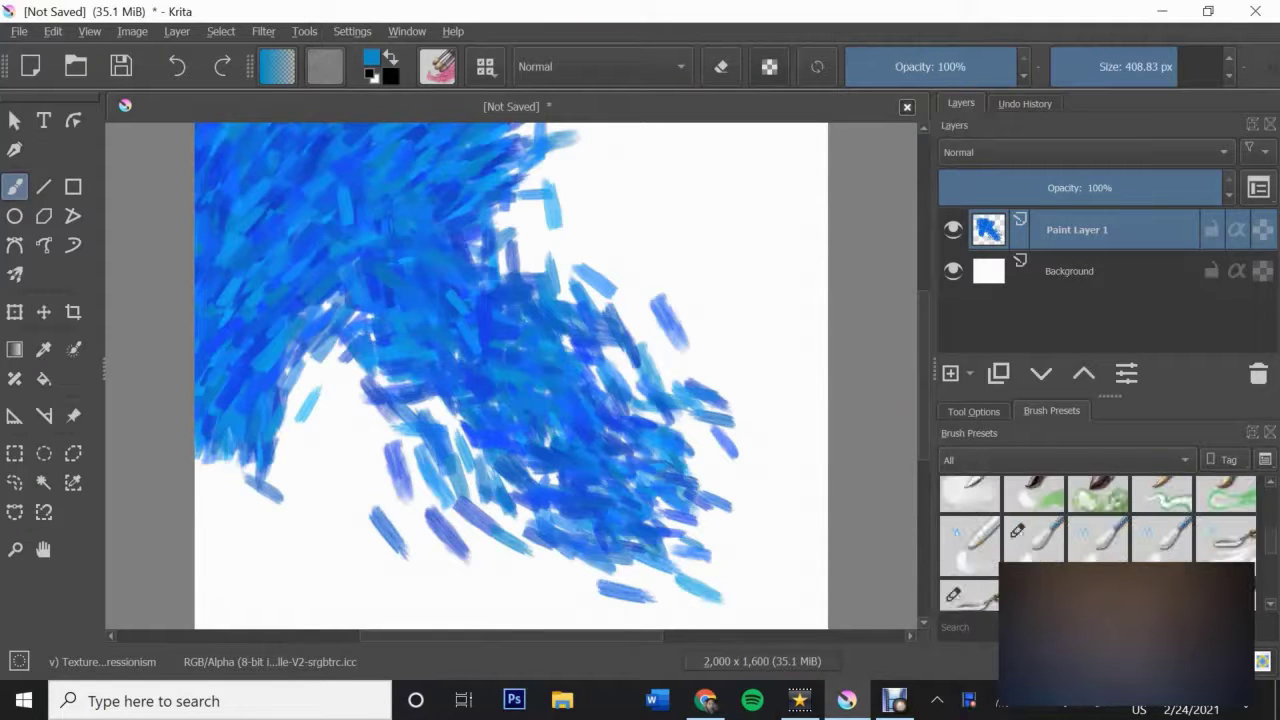
Step: Smear the left and right blue strokes into a soft sky with Blender Blur, enlarging the brush
click(1033, 540)
mouse_move(450, 140)
mouse_down()
mouse_move(260, 420)
mouse_move(300, 480)
mouse_move(500, 560)
mouse_up()
mouse_move(787, 336)
mouse_down()
mouse_move(651, 334)
mouse_move(557, 271)
mouse_move(757, 400)
mouse_up()
key(])
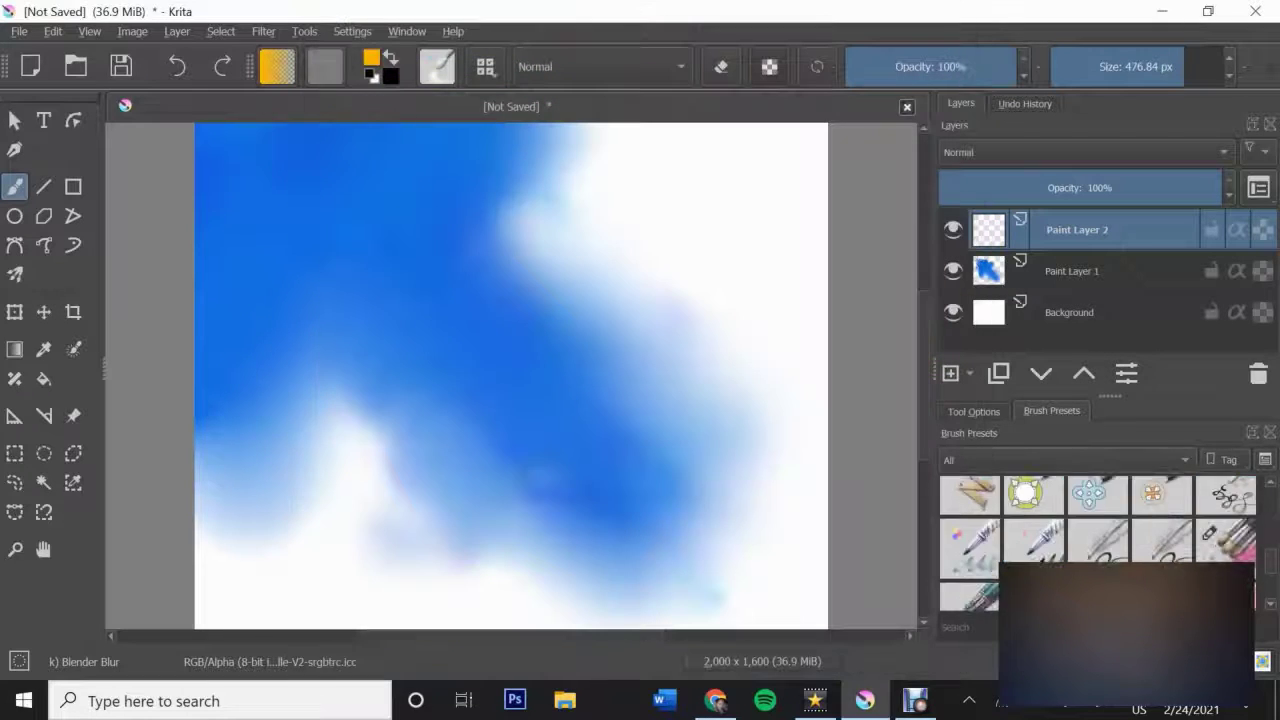
Step: Paint two yellow zigzag ribbons across the canvas with the RGBA 06 Rock brush
scroll(1097, 520, down, 2)
click(1033, 530)
drag(560, 140, 720, 540)
drag(300, 420, 670, 585)
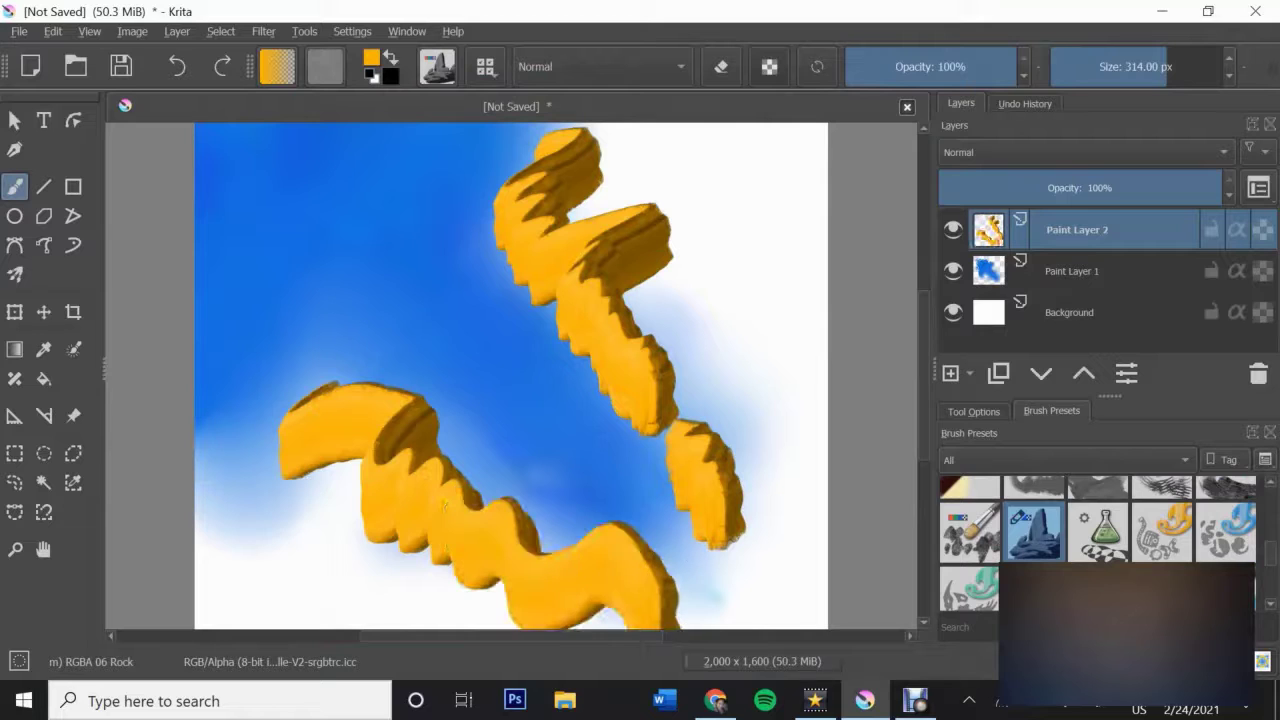
Step: Soften the edges of both yellow ribbons with the Blender Blur brush
scroll(1097, 520, up, 3)
click(970, 515)
drag(614, 128, 560, 175)
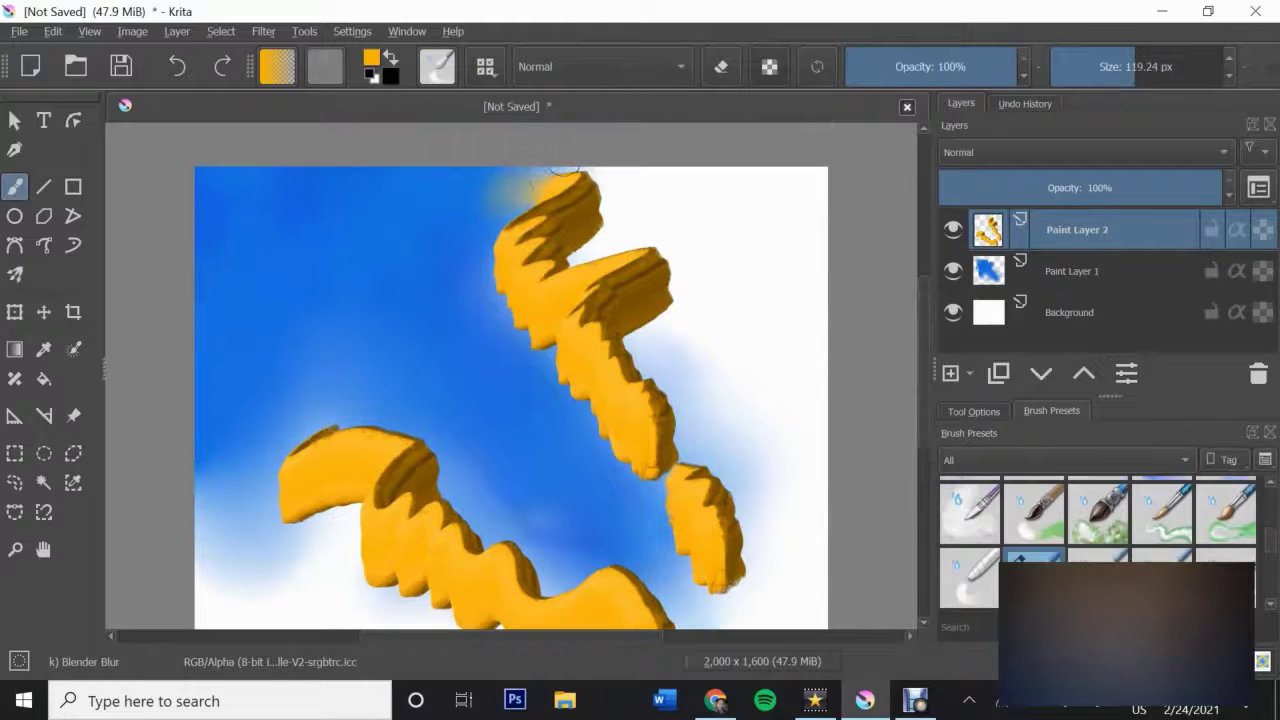
drag(495, 265, 735, 600)
mouse_move(333, 530)
mouse_down()
mouse_move(346, 591)
mouse_move(420, 612)
mouse_up()
scroll(466, 509, down, 2)
drag(466, 509, 543, 537)
scroll(605, 401, down, 3)
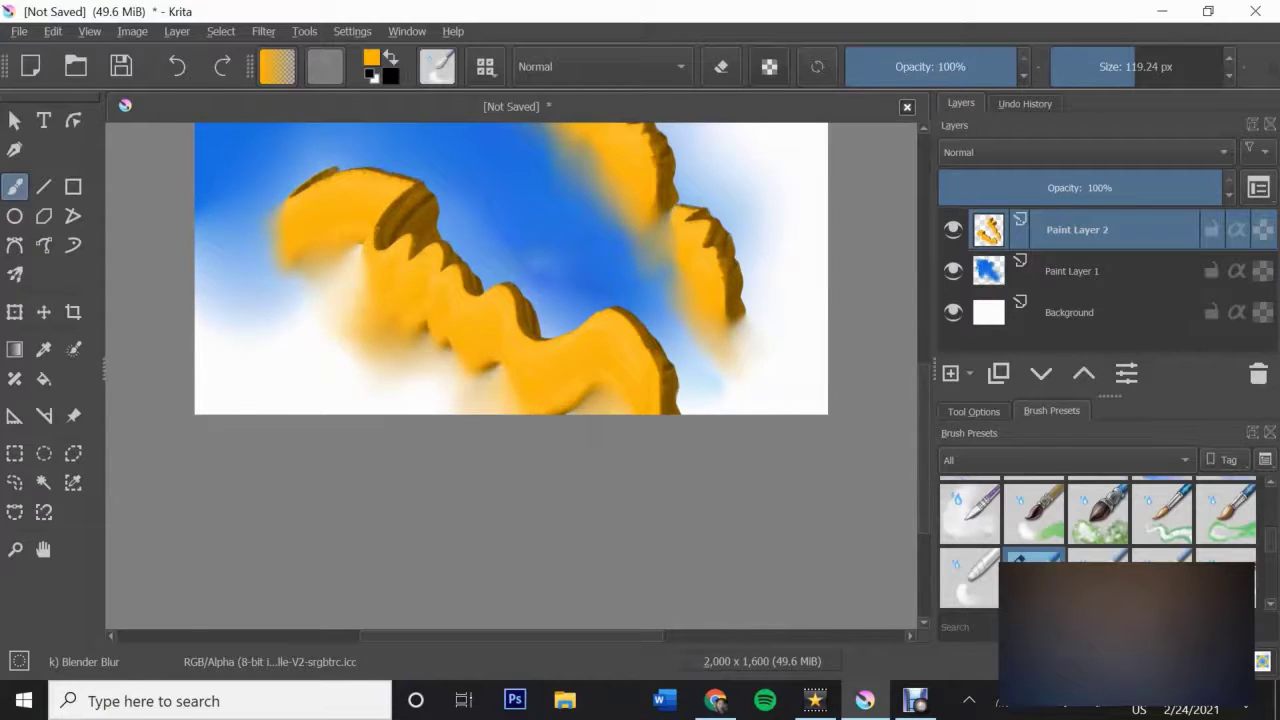
scroll(472, 402, up, 5)
scroll(1097, 540, down, 3)
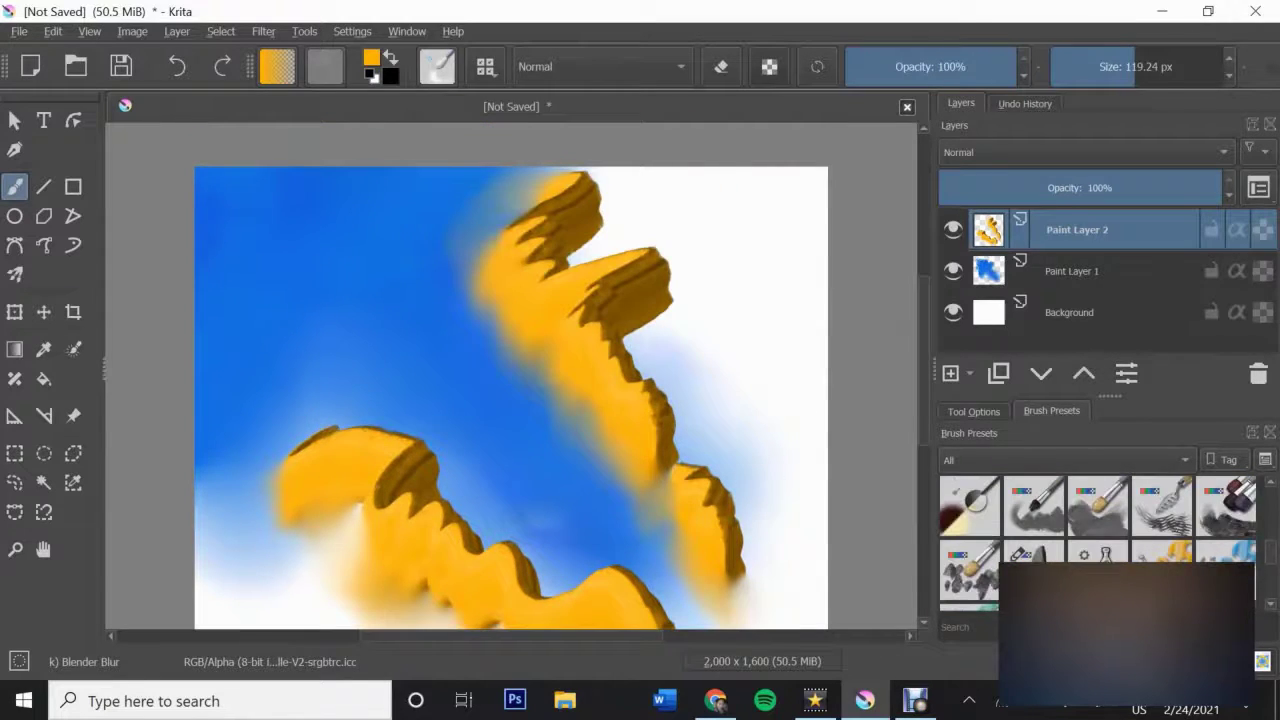
Step: Paint dark blue hatched strokes diagonally along the ribbons, then add Paint Layer 3
click(969, 570)
click(371, 58)
click(801, 662)
drag(445, 205, 545, 385)
drag(520, 250, 380, 180)
drag(505, 325, 625, 465)
drag(530, 390, 700, 575)
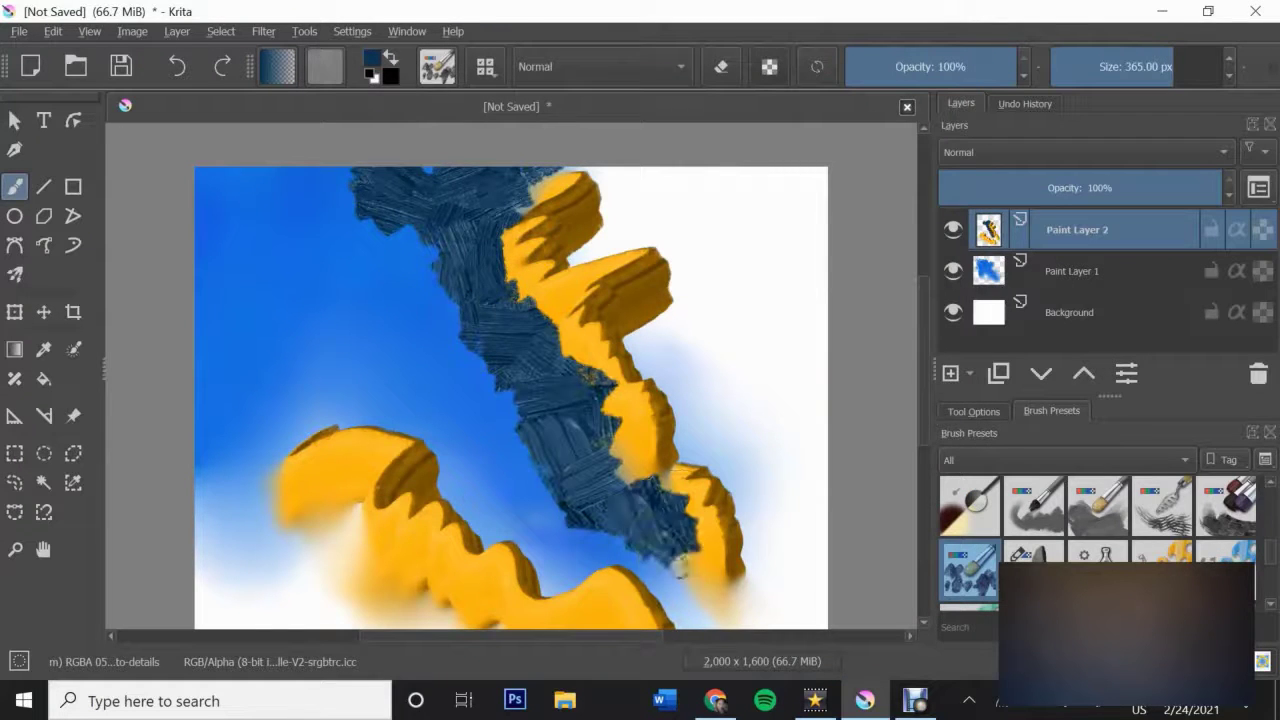
drag(620, 480, 815, 610)
click(950, 373)
scroll(1100, 540, down, 3)
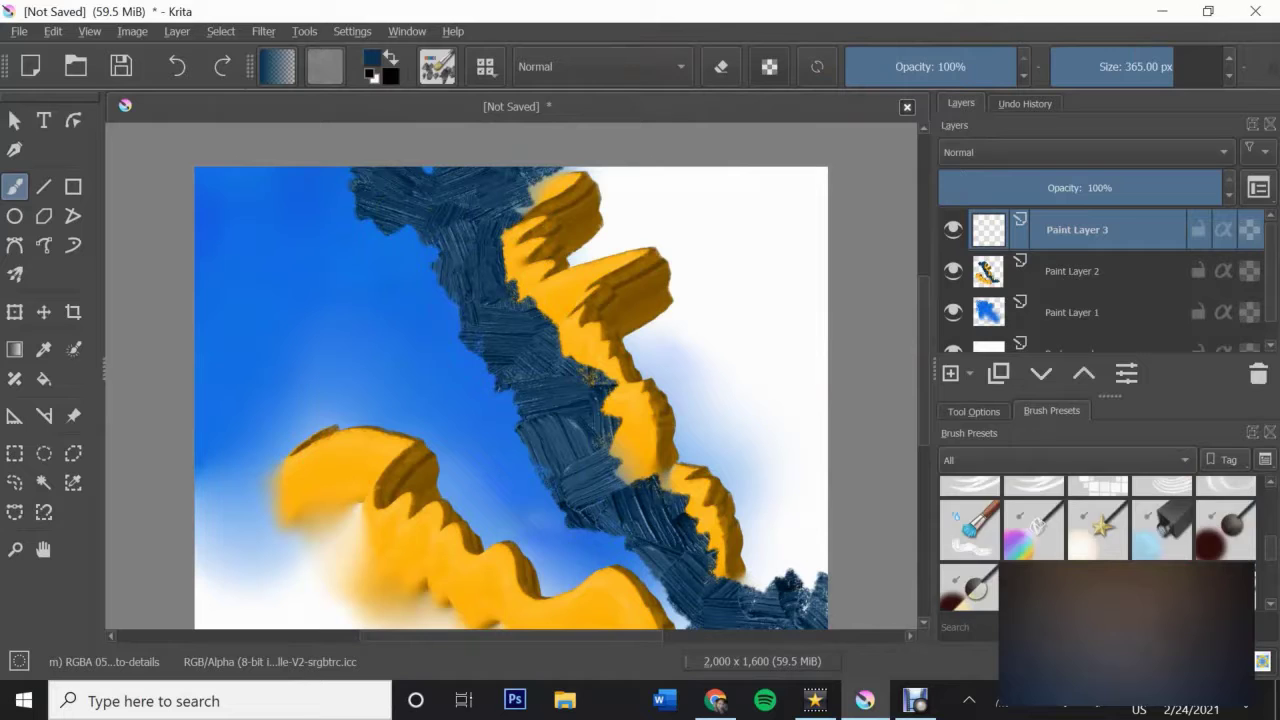
Step: Blur the dark blue hatching on Paint Layer 2 with Blender Blur
click(1033, 530)
click(1077, 270)
mouse_move(400, 230)
mouse_down()
mouse_move(560, 520)
mouse_move(690, 620)
mouse_up()
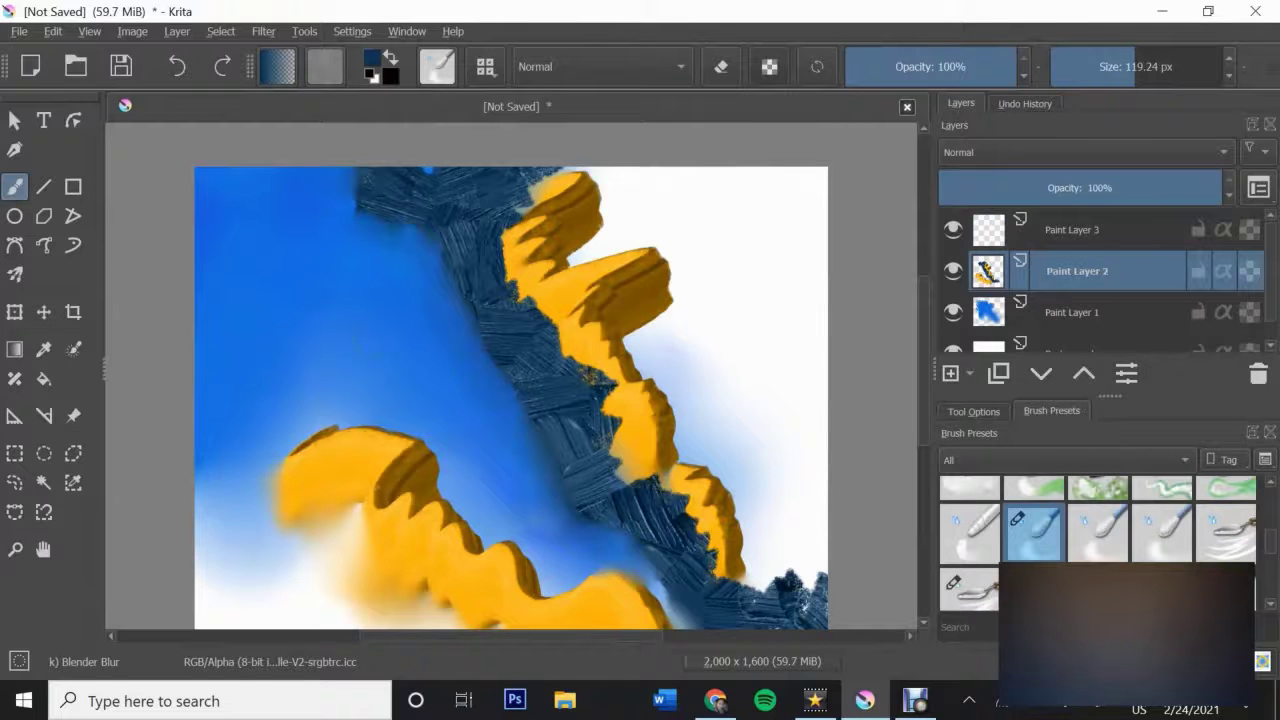
scroll(746, 286, up, 1)
scroll(746, 286, down, 2)
Step: On Paint Layer 3, paint dark blue RGBA 04 Impasto over the lower-left and bottom
click(1077, 229)
scroll(1100, 520, up, 3)
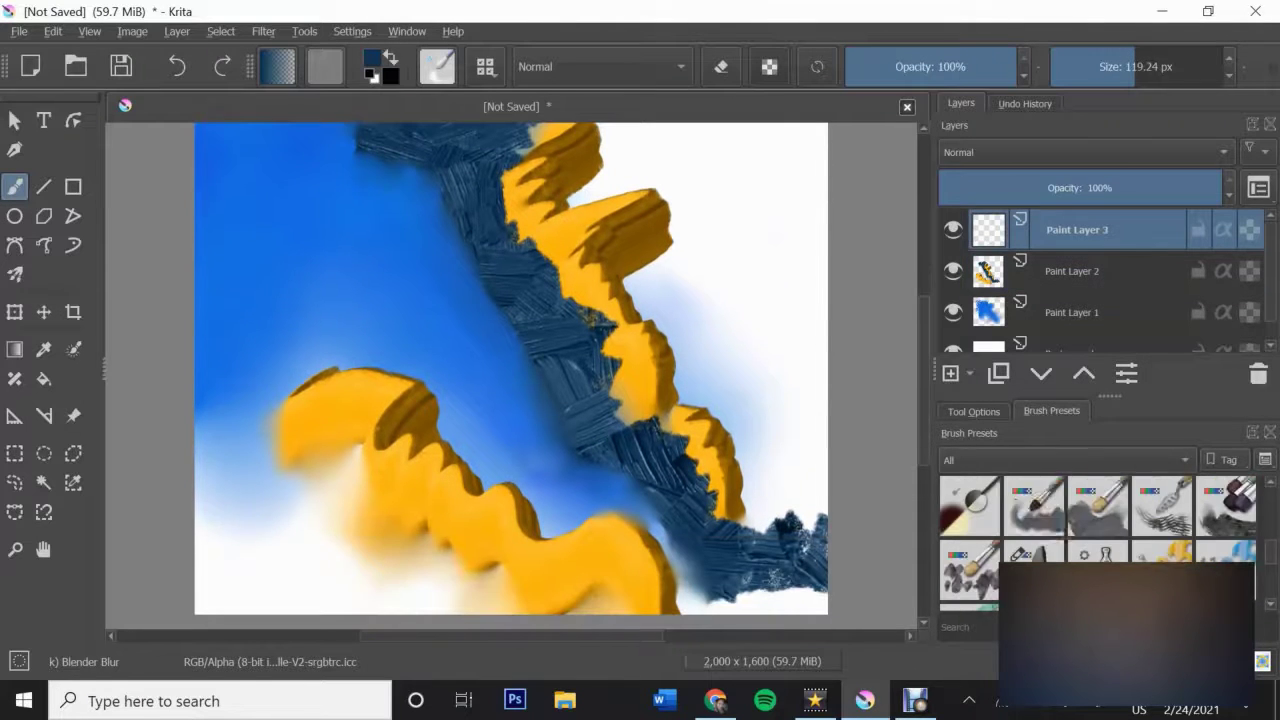
click(1033, 507)
click(1097, 507)
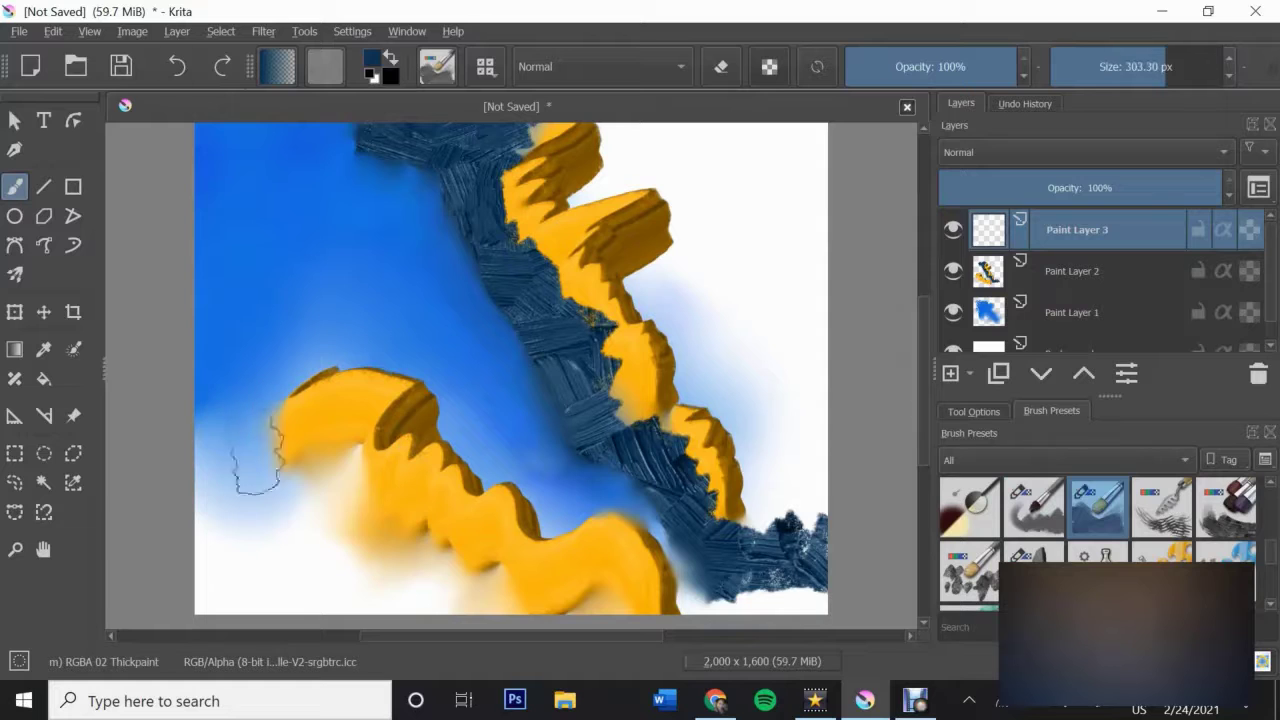
drag(230, 400, 330, 580)
key(ctrl+z)
click(1226, 507)
mouse_move(365, 505)
mouse_down()
mouse_move(280, 480)
mouse_move(210, 370)
mouse_up()
mouse_move(300, 320)
mouse_down()
mouse_move(330, 450)
mouse_move(400, 560)
mouse_move(740, 590)
mouse_up()
Step: Blend the lower-left dark blue strokes with Blender Blur and add Paint Layer 4
scroll(1097, 540, up, 3)
click(1034, 507)
drag(200, 500, 300, 480)
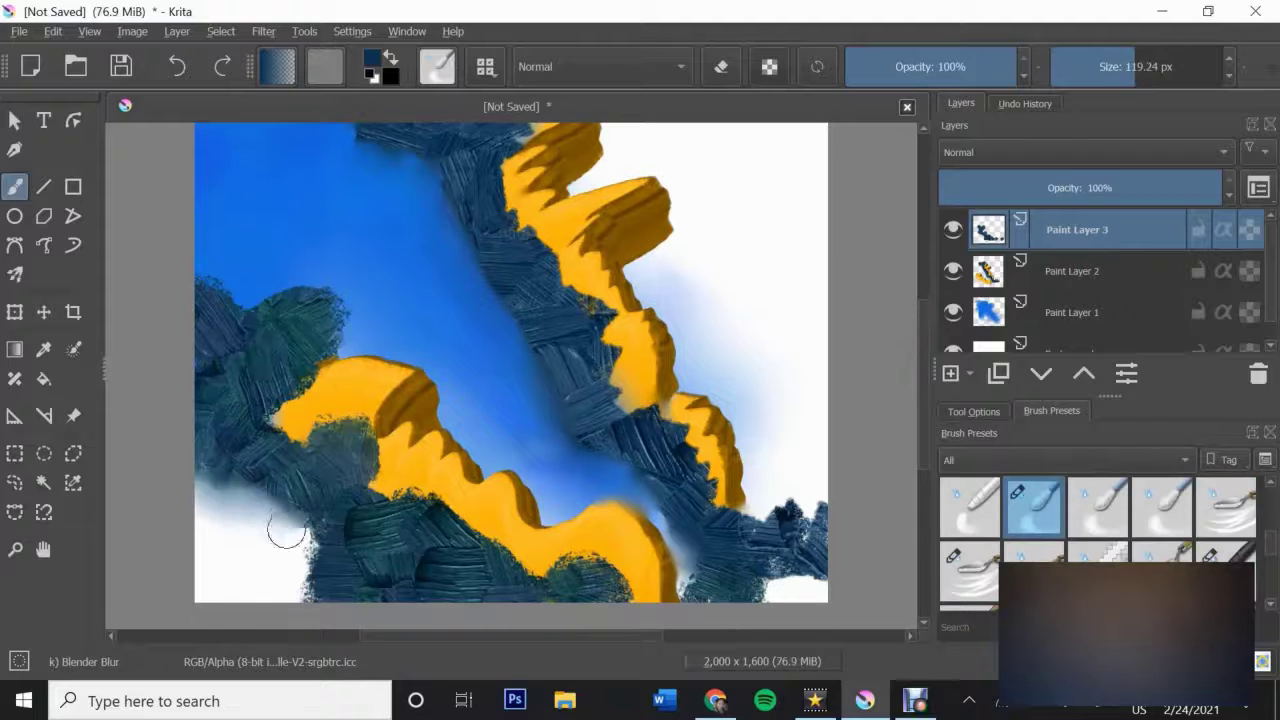
drag(260, 520, 320, 590)
drag(280, 430, 330, 370)
scroll(816, 240, up, 2)
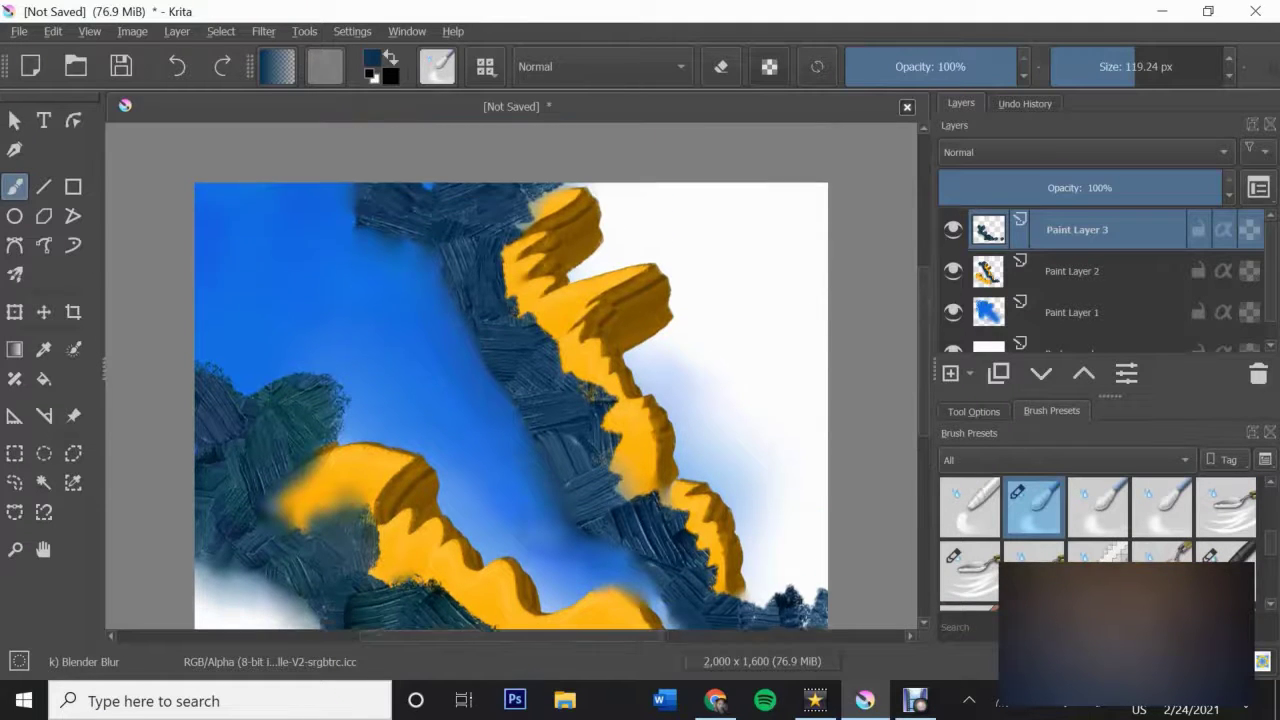
scroll(510, 400, down, 2)
key(Insert)
scroll(1097, 540, down, 3)
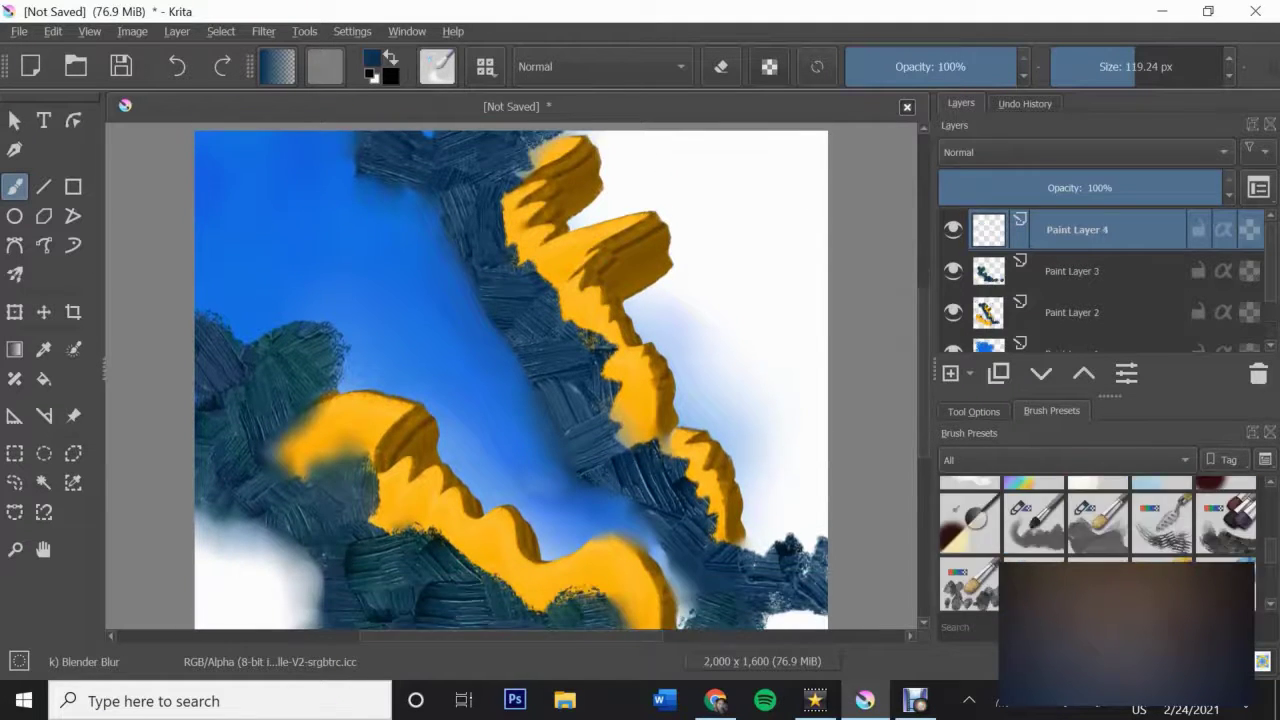
Step: Hatch dark RGBA 03 Rake strokes across the upper, right and lower yellow ribbons
click(1162, 520)
drag(508, 196, 586, 262)
drag(620, 394, 634, 438)
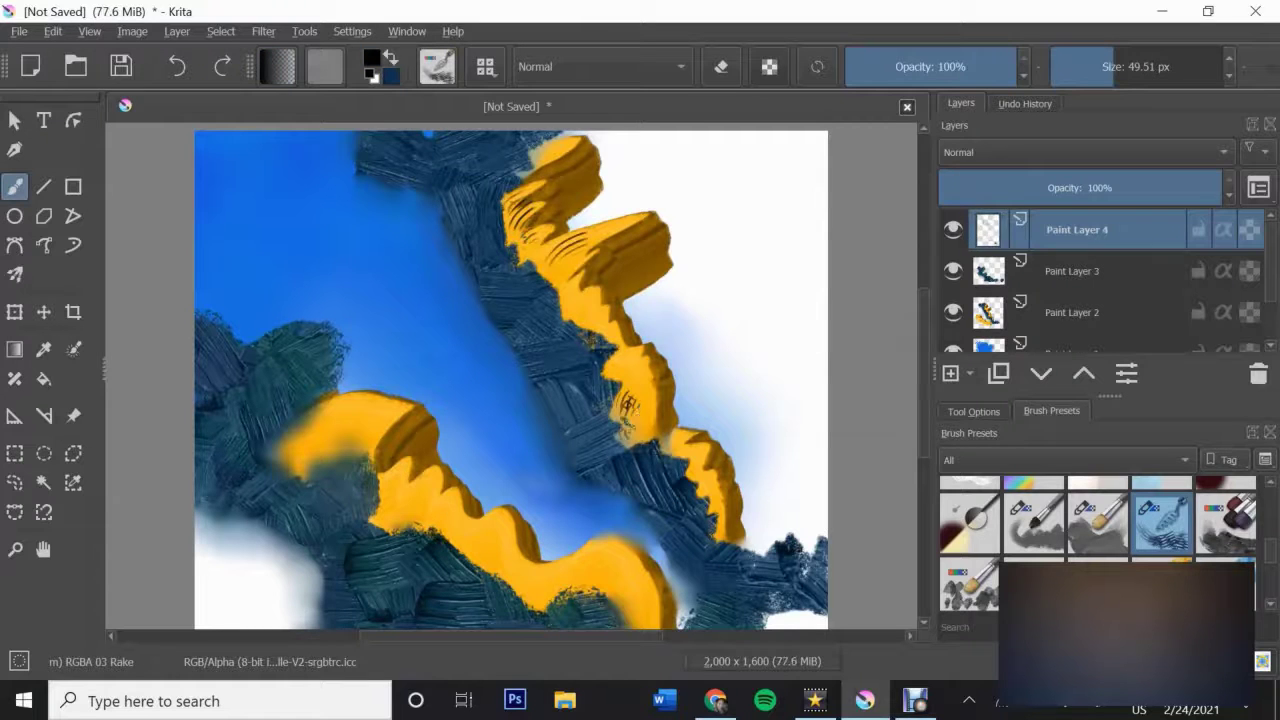
drag(288, 448, 370, 422)
drag(386, 484, 410, 516)
drag(460, 518, 480, 550)
drag(498, 550, 530, 586)
drag(548, 556, 662, 622)
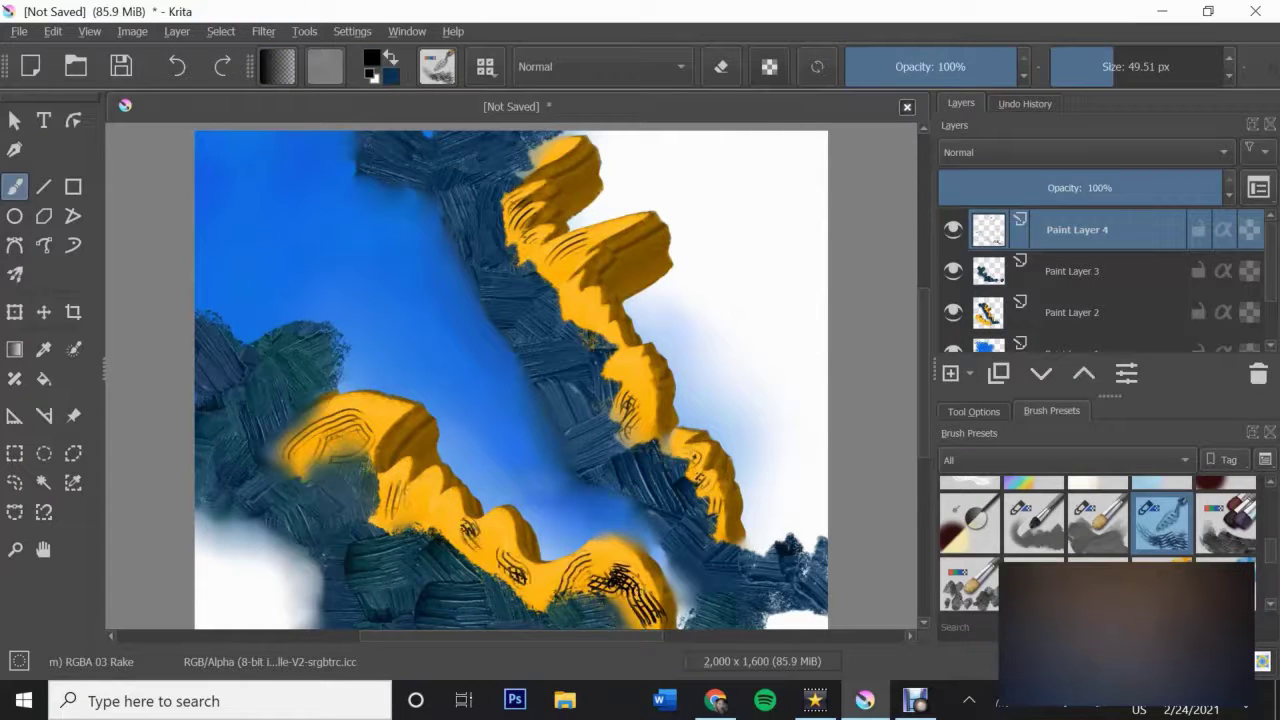
Step: Blend most lower-ribbon hatching away with a ~67 px Blender Blur, then add a new layer
key(slash)
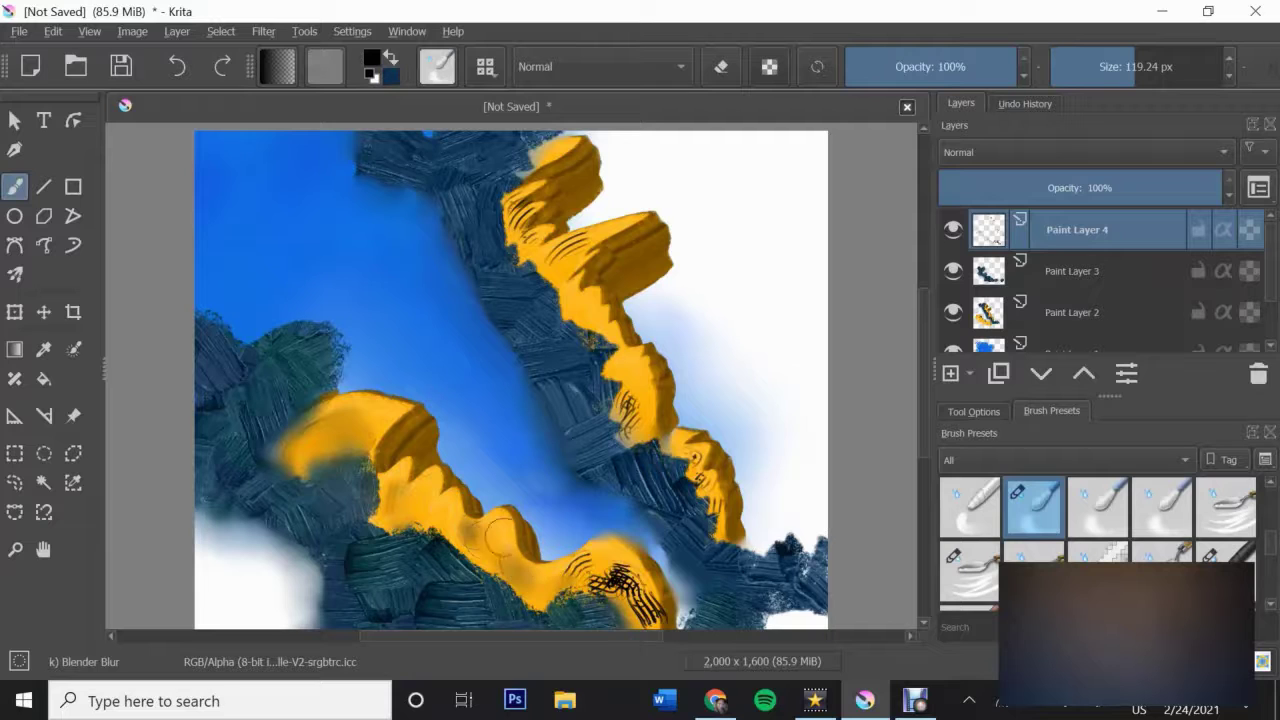
drag(497, 538, 640, 595)
drag(577, 218, 540, 218)
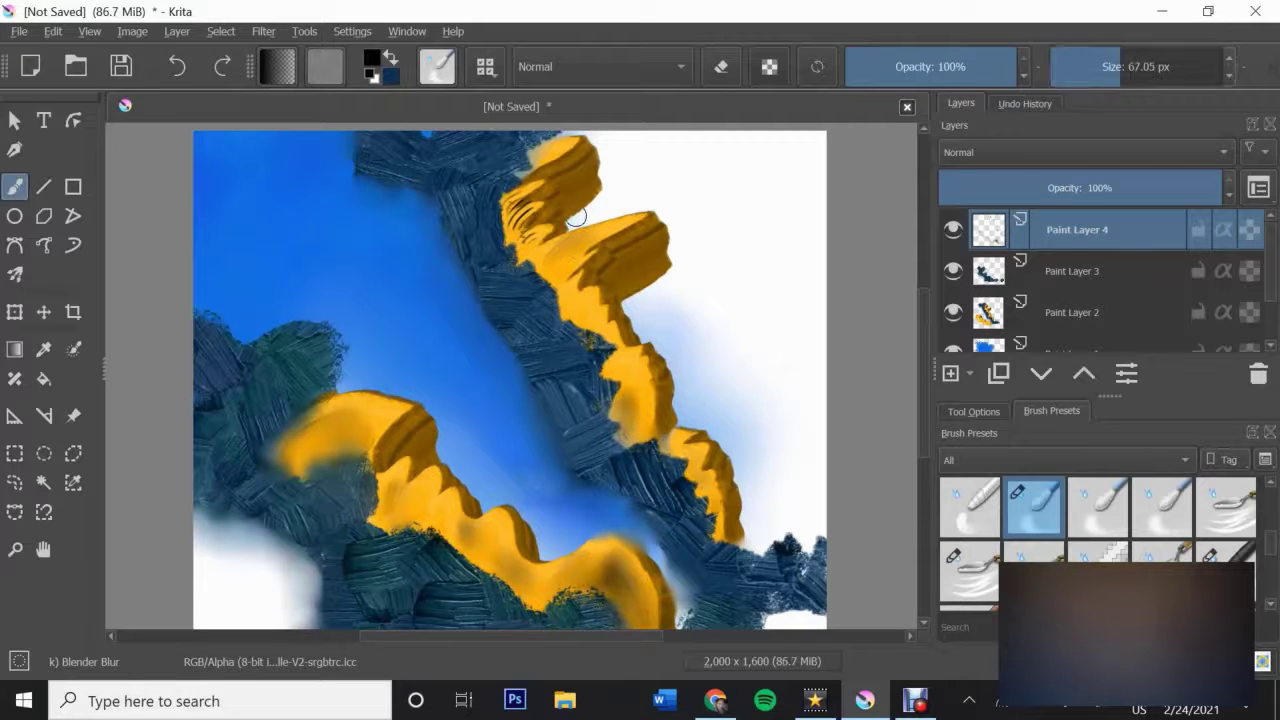
scroll(510, 380, down, 2)
key(Insert)
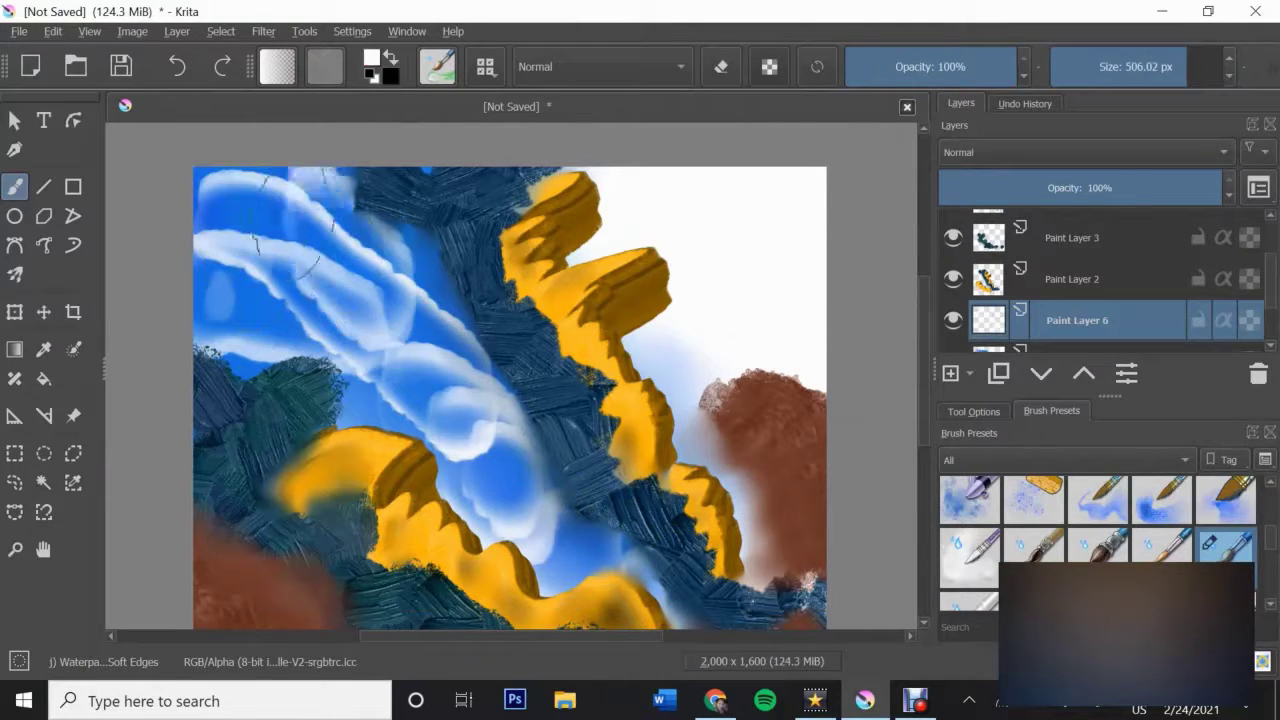
Step: Smear the white sky streaks into soft clouds with Blender Blur
key(slash)
mouse_move(230, 190)
mouse_down()
mouse_move(480, 423)
mouse_move(533, 536)
mouse_up()
scroll(510, 376, down, 1)
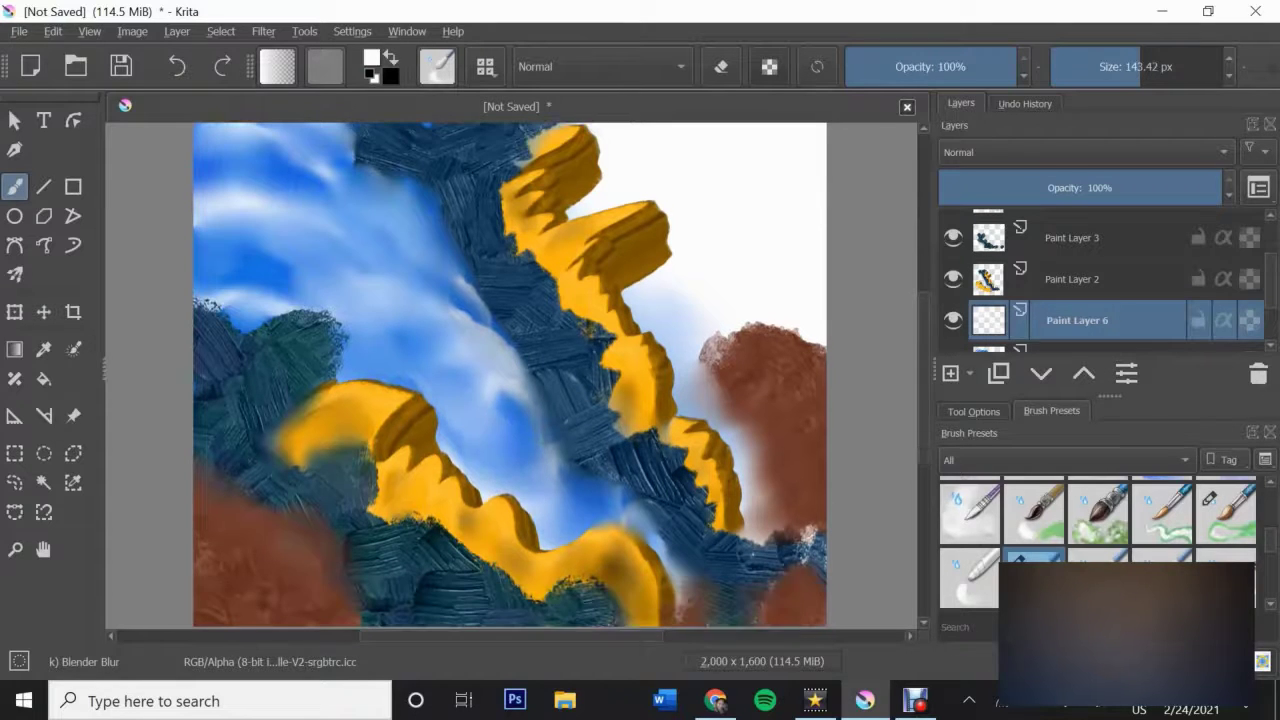
Step: Paint black impasto shading along the yellow ribbons' edges and upper-left area
key(slash)
key(x)
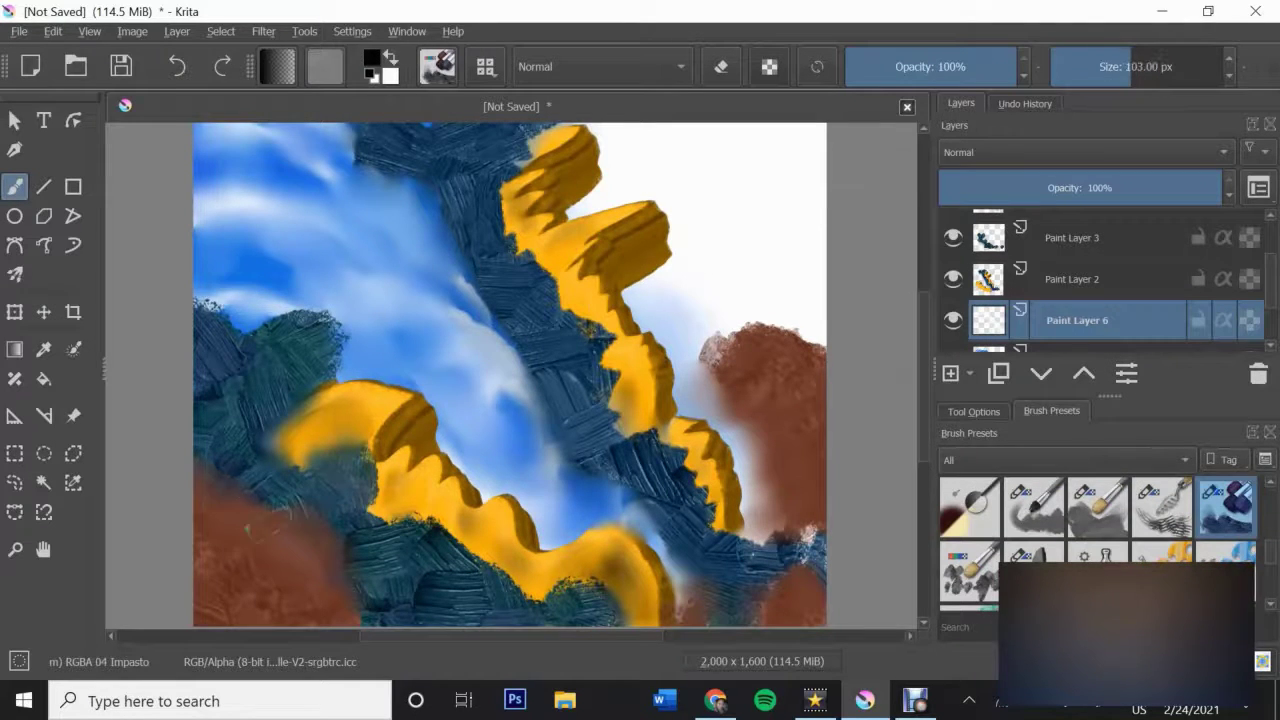
drag(330, 300, 200, 280)
mouse_move(540, 520)
mouse_down()
mouse_move(640, 510)
mouse_move(700, 400)
mouse_move(650, 230)
mouse_move(560, 125)
mouse_up()
mouse_move(320, 425)
mouse_down()
mouse_move(540, 540)
mouse_move(800, 545)
mouse_up()
scroll(510, 376, up, 1)
scroll(1090, 530, down, 1)
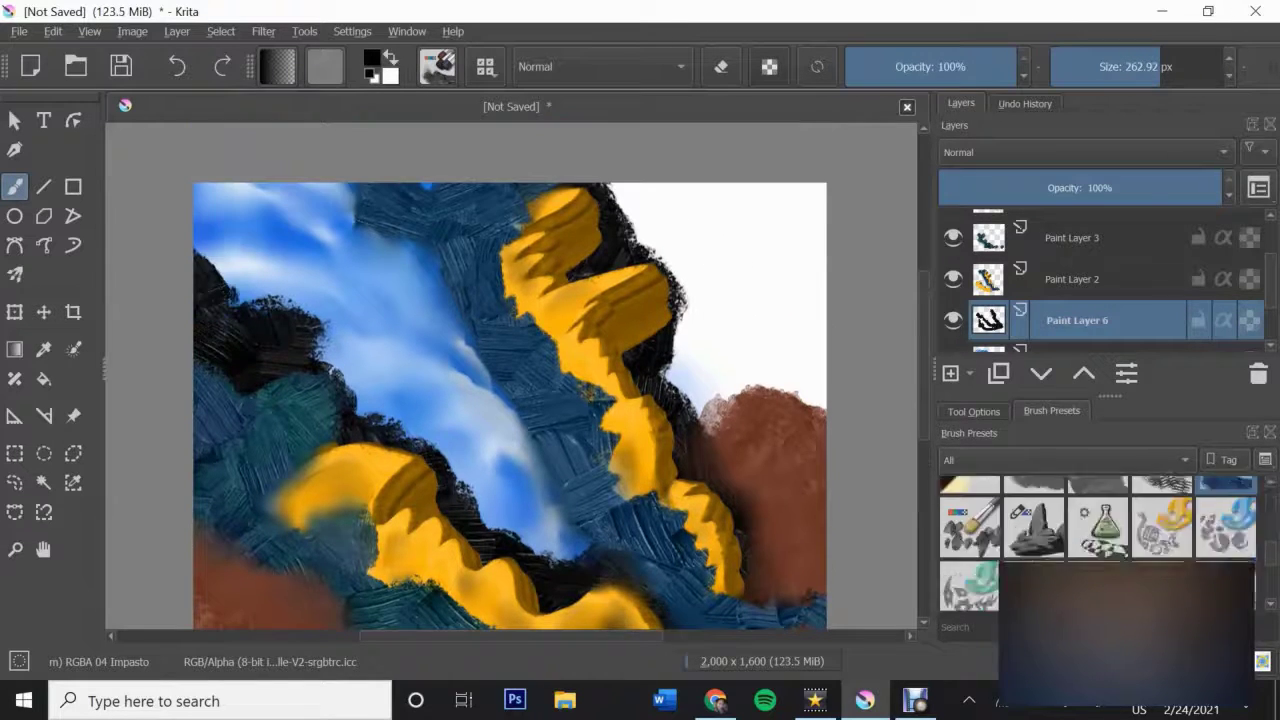
scroll(1100, 530, up, 2)
Step: Blend the black edges diagonally into the white and brown areas with Blender Blur
click(1033, 535)
mouse_move(215, 262)
mouse_down()
mouse_move(390, 395)
mouse_move(575, 575)
mouse_up()
mouse_move(610, 190)
mouse_down()
mouse_move(651, 223)
mouse_move(695, 420)
mouse_up()
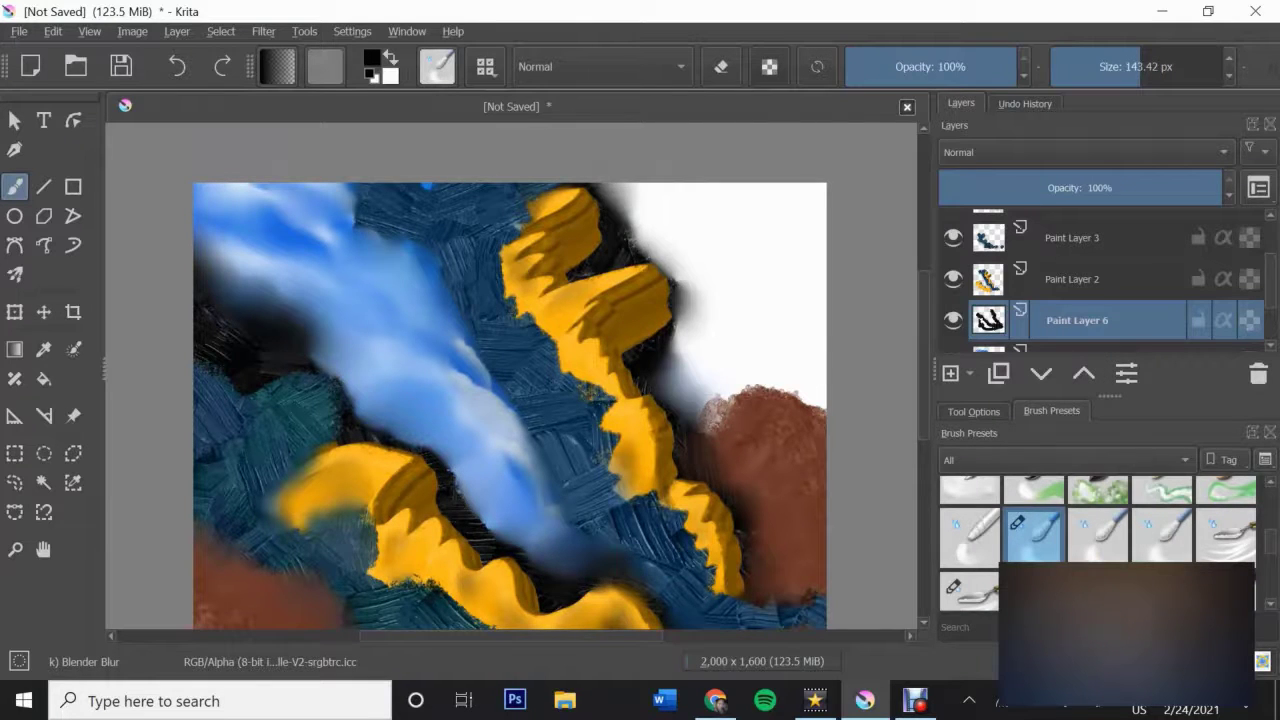
scroll(1100, 530, down, 1)
click(970, 574)
Step: Fill the upper-right corner with light peach on a new layer below Paint Layer 2
click(372, 60)
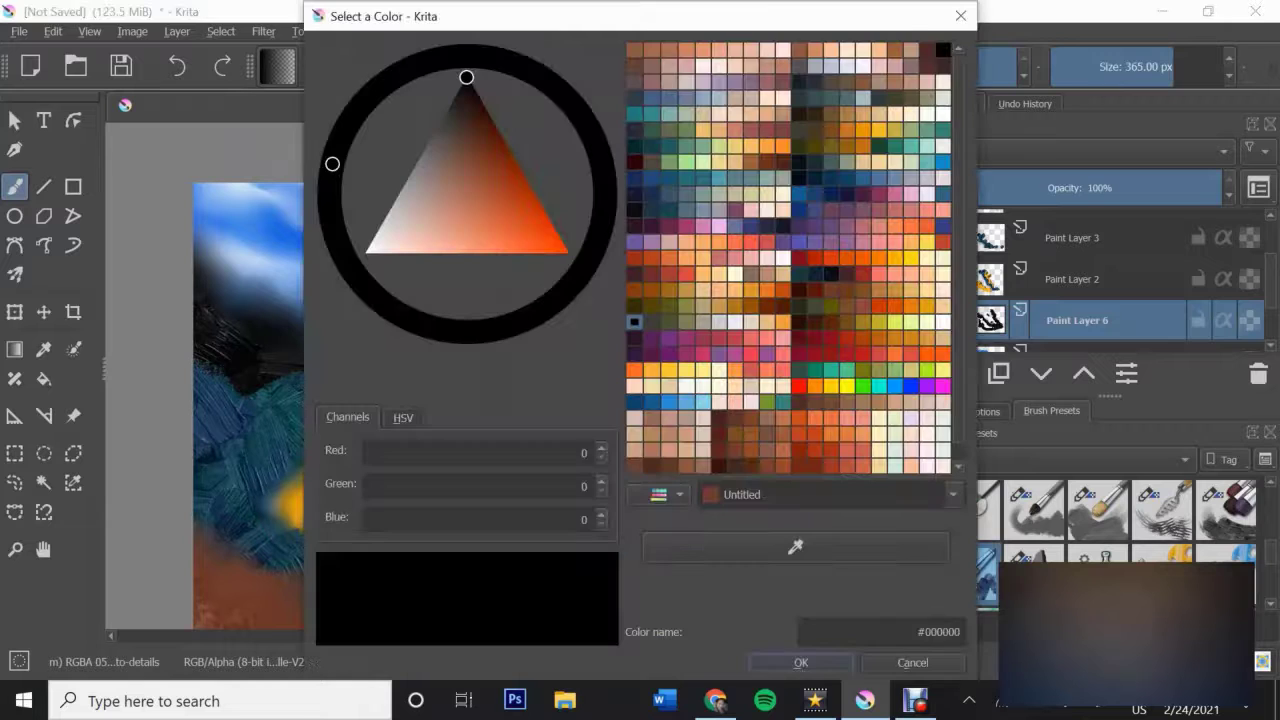
key(Escape)
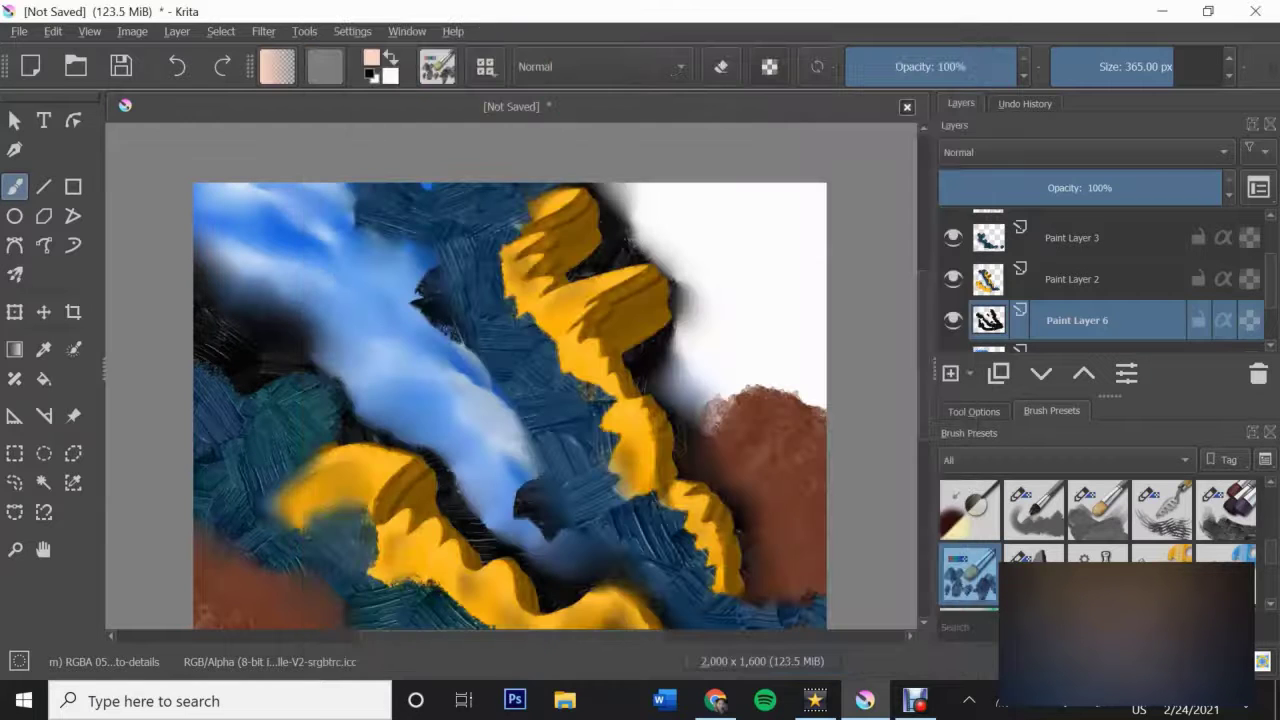
key(Page_Up)
key(slash)
drag(640, 185, 690, 255)
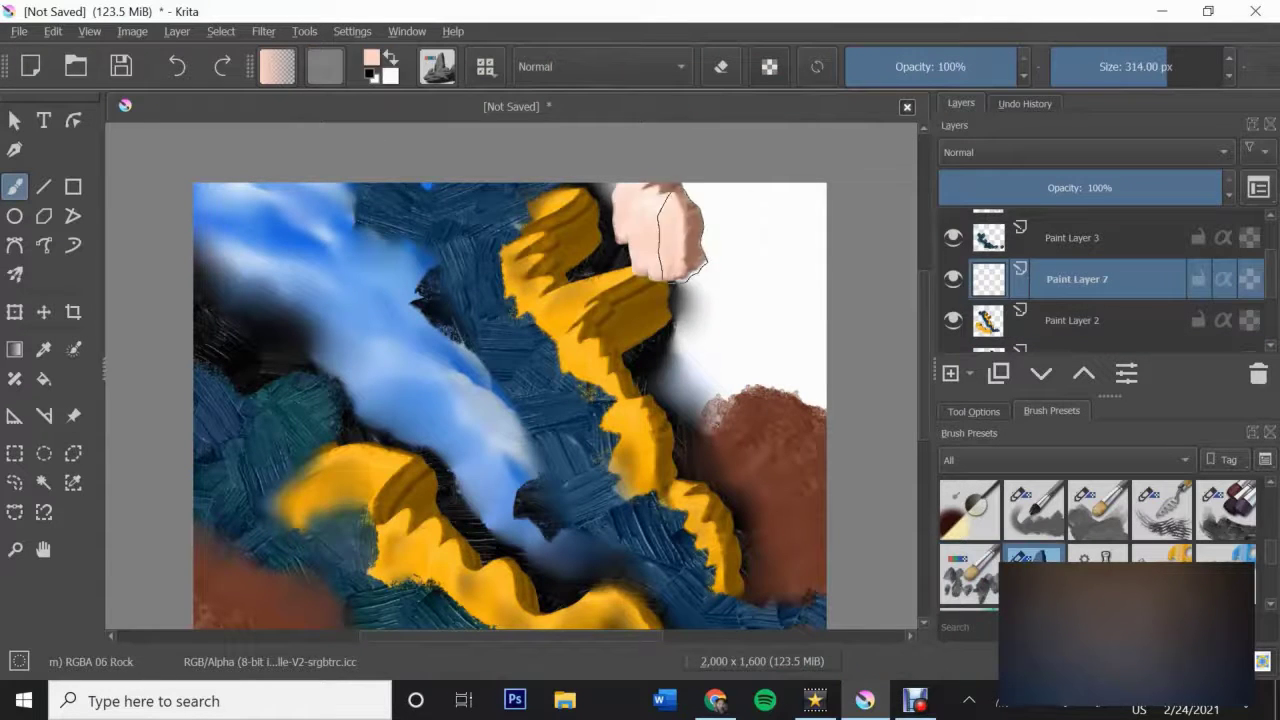
key(ctrl+Page_Down)
mouse_move(600, 190)
mouse_down()
mouse_move(848, 262)
mouse_move(760, 300)
mouse_up()
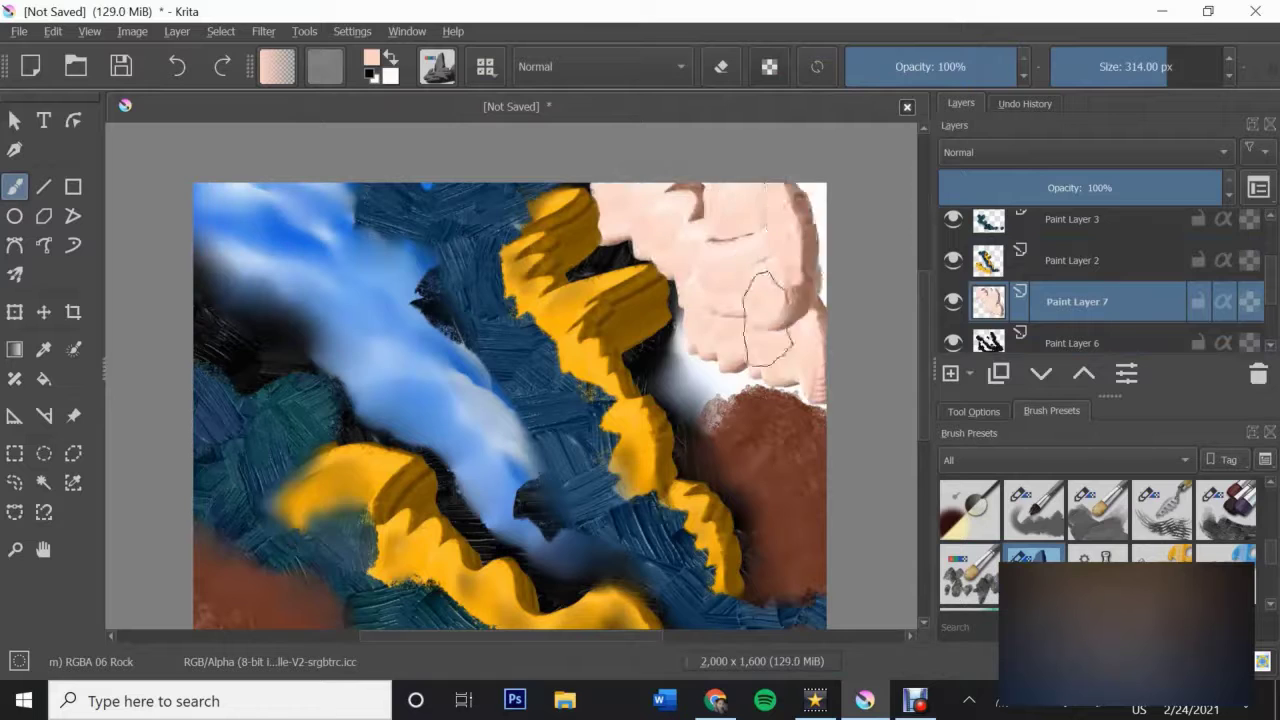
Step: Blend the peach into soft brown swirls and add Paint Layer 8 above Paint Layer 7
key(period)
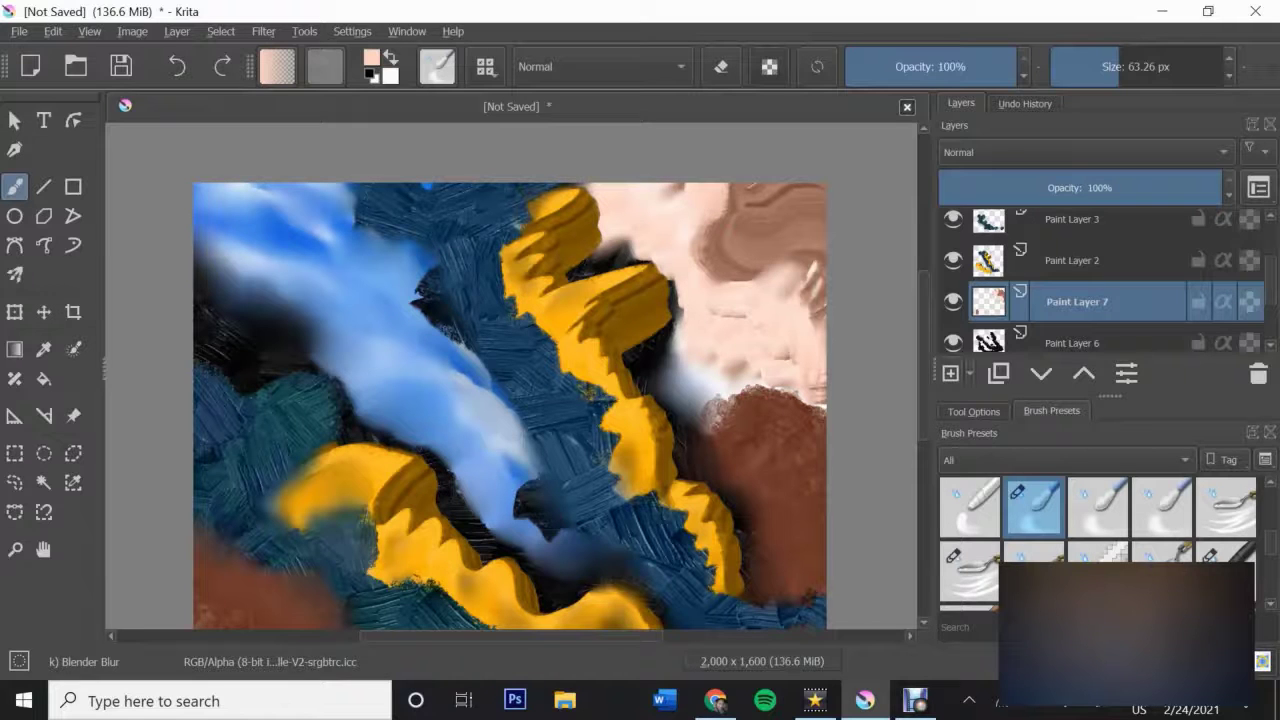
scroll(510, 396, down, 1)
key(Insert)
scroll(1097, 540, down, 5)
scroll(1097, 540, up, 3)
scroll(1097, 540, up, 3)
scroll(1097, 540, up, 3)
scroll(1097, 540, up, 3)
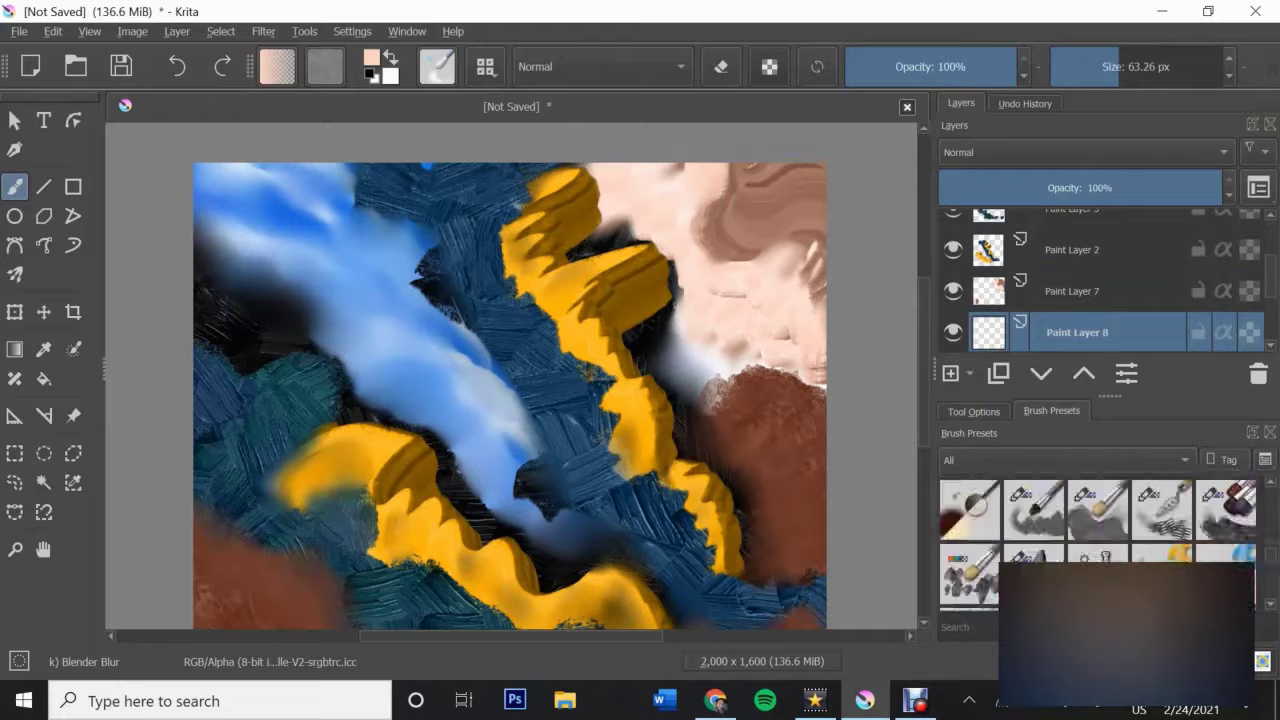
Step: Paint a black RGBA 06 Rock stroke beside the right ribbon on Paint Layer 8
click(1033, 553)
key(d)
drag(665, 290, 745, 390)
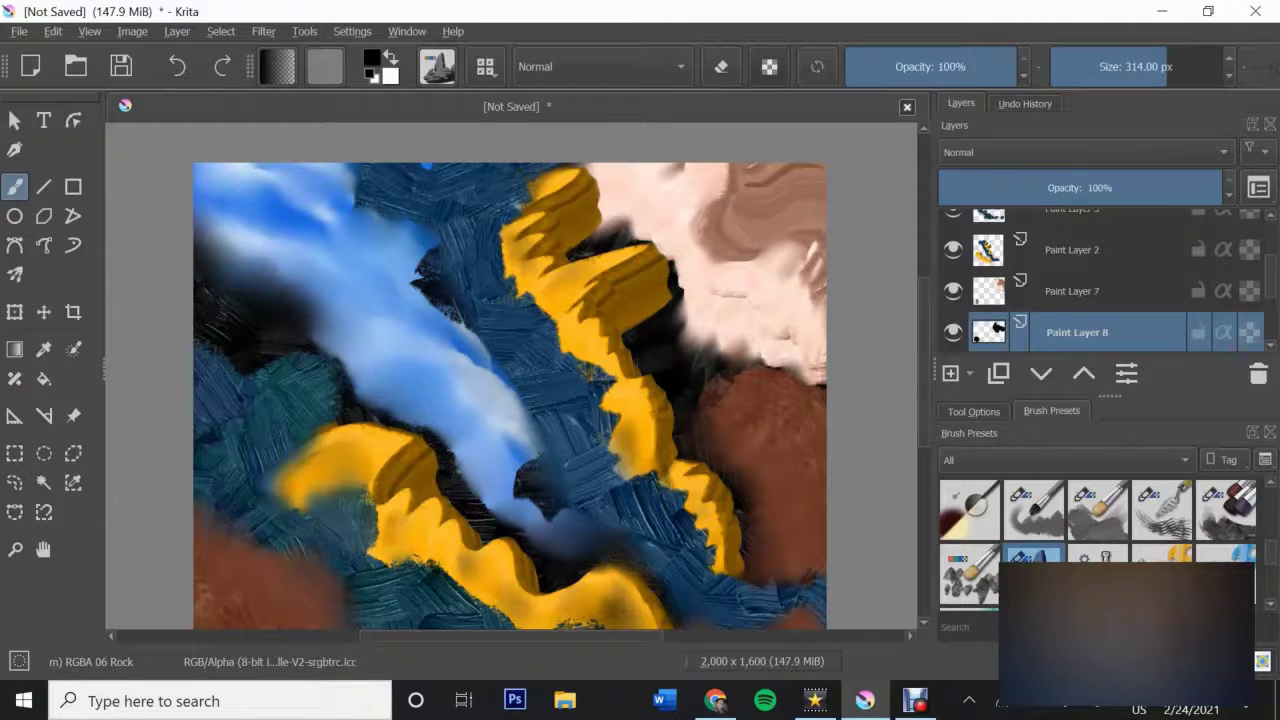
Step: Darken the bottom-left corner with black strokes on Paint Layer 5
scroll(1080, 280, up, 3)
click(1077, 229)
drag(205, 480, 330, 625)
scroll(1097, 540, down, 3)
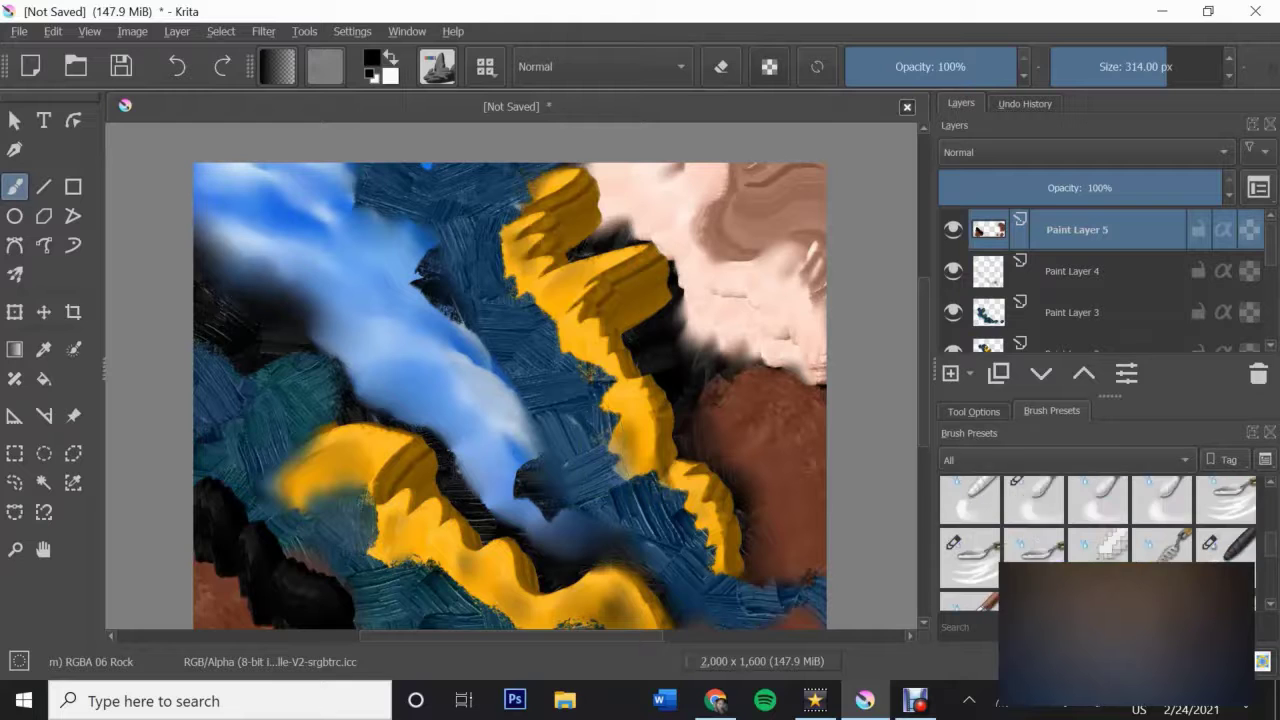
click(1033, 505)
drag(197, 552, 211, 528)
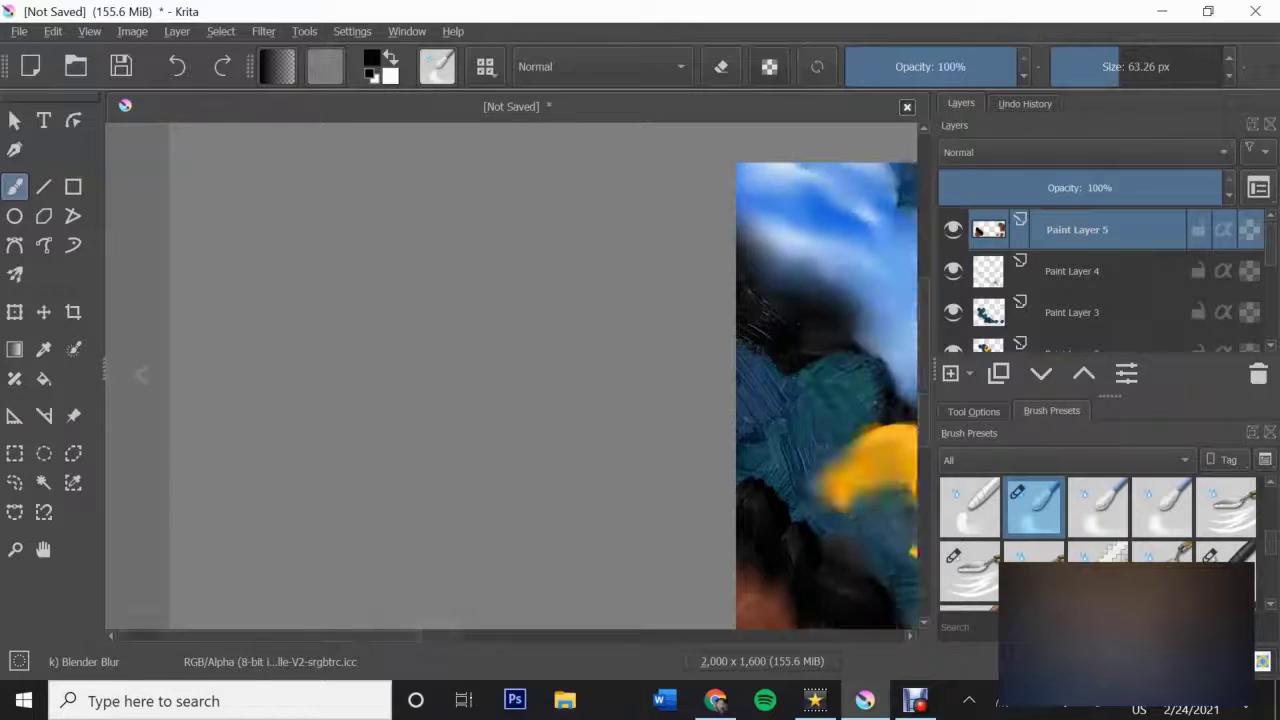
Step: Paint white Wet Bristles Rough highlights over the yellow ribbons and across the blue areas
scroll(1097, 540, down, 2)
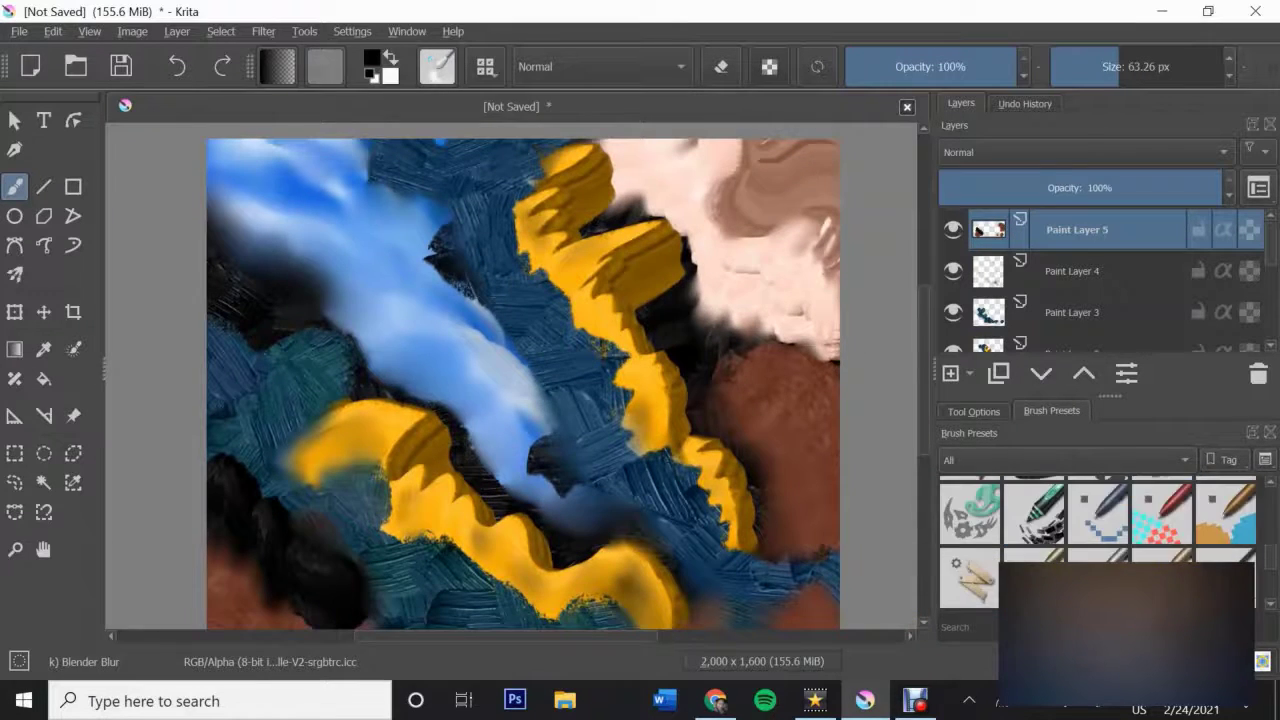
click(1097, 505)
key(x)
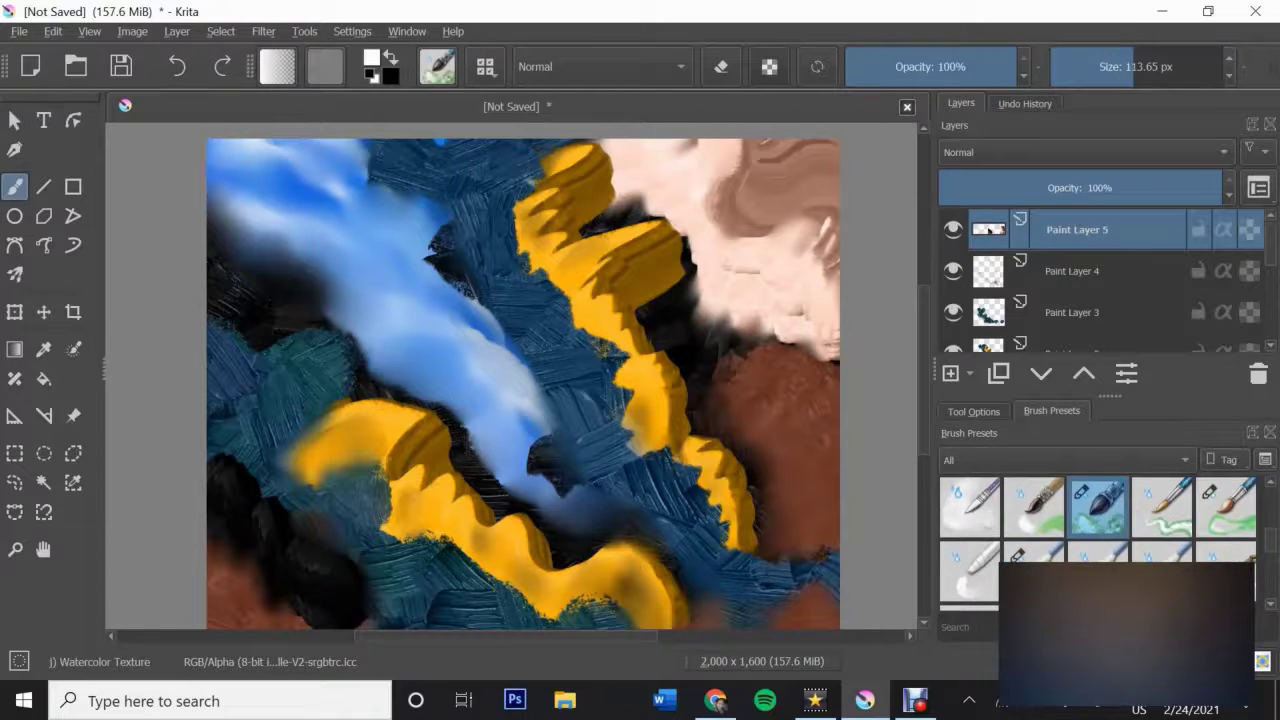
scroll(1097, 540, down, 3)
click(1226, 530)
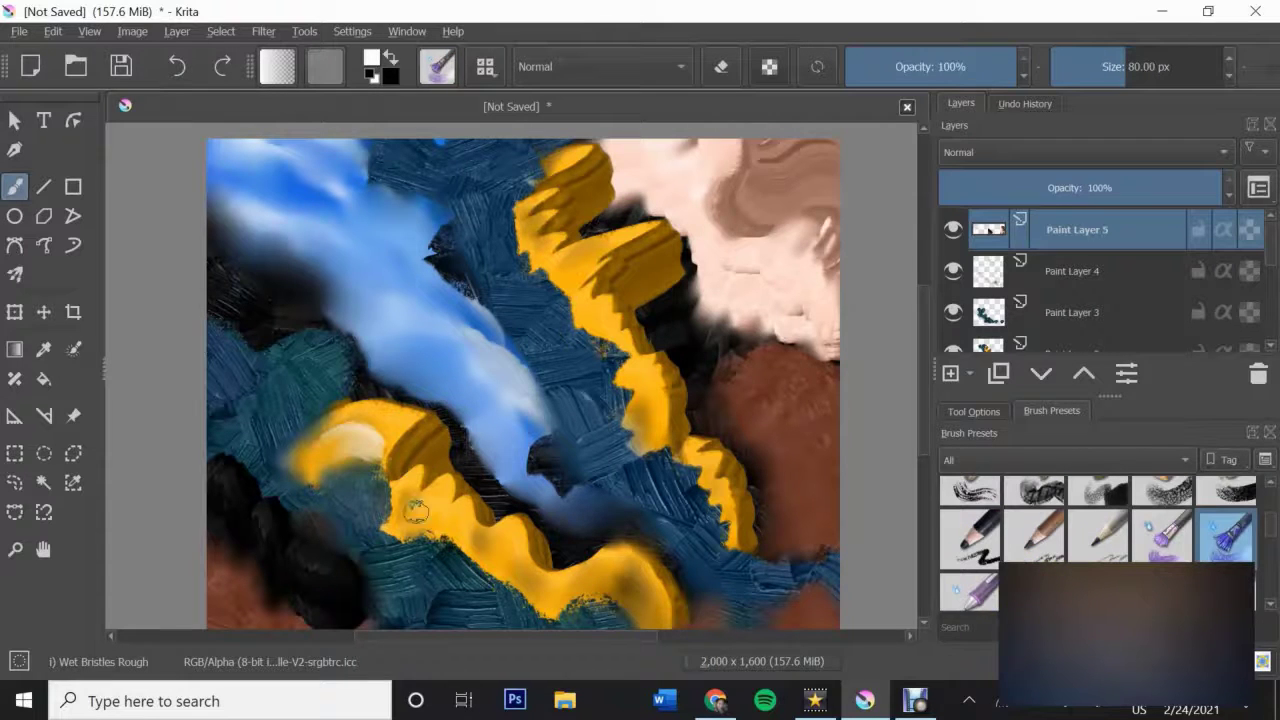
drag(441, 511, 685, 600)
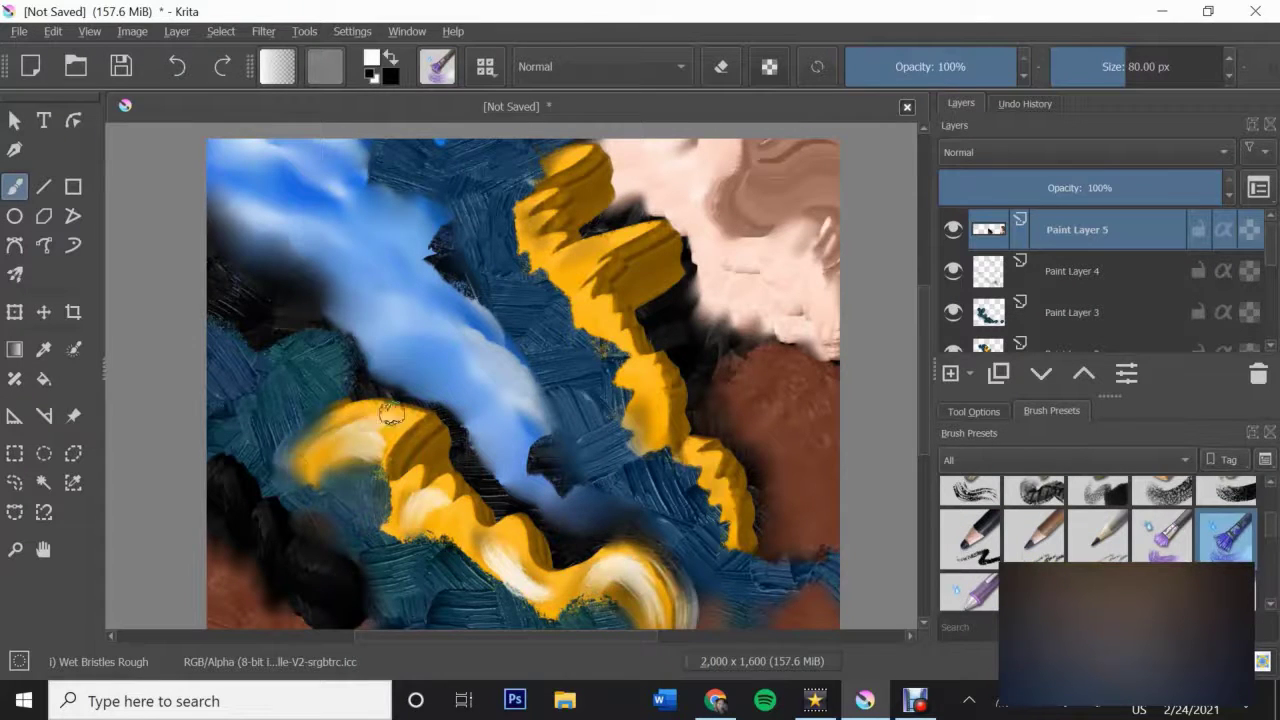
drag(565, 180, 665, 305)
mouse_move(585, 250)
mouse_down()
mouse_move(660, 410)
mouse_move(735, 520)
mouse_up()
drag(505, 375, 610, 340)
drag(565, 480, 625, 405)
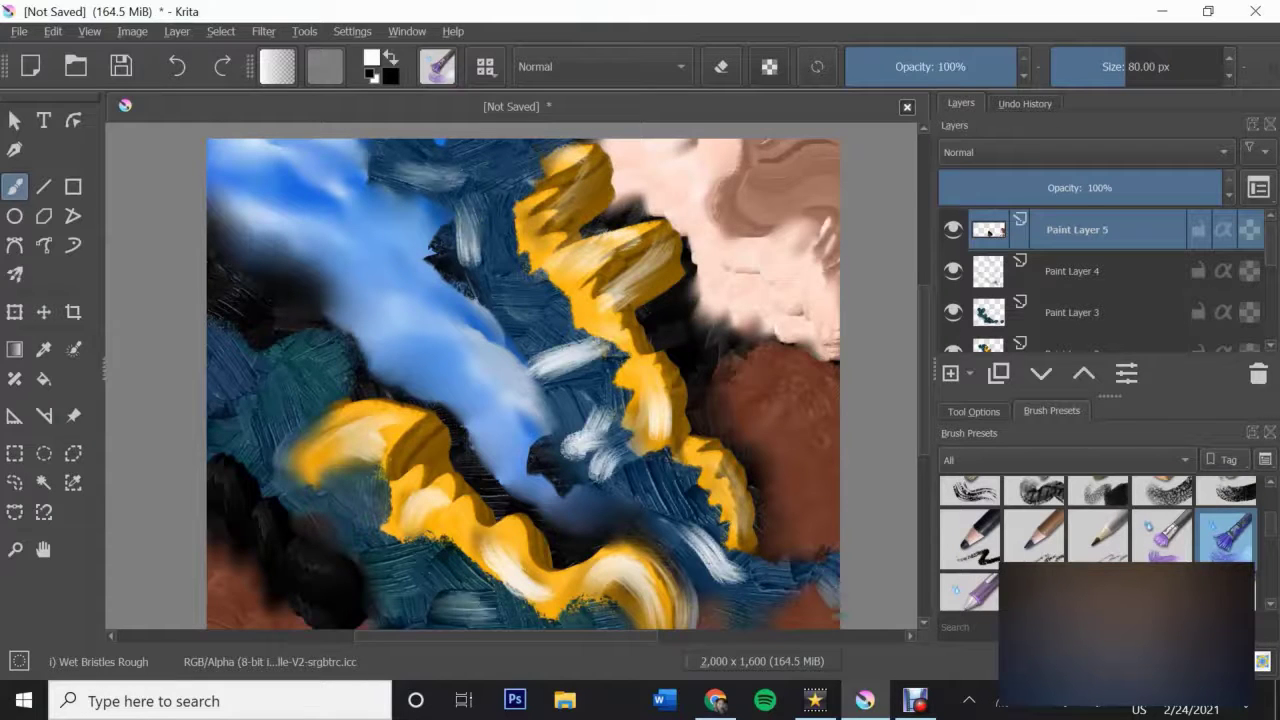
drag(300, 560, 370, 620)
drag(210, 470, 255, 550)
Step: Blur the white strokes at the right and lower left into the surrounding paint
scroll(1097, 530, down, 3)
key(slash)
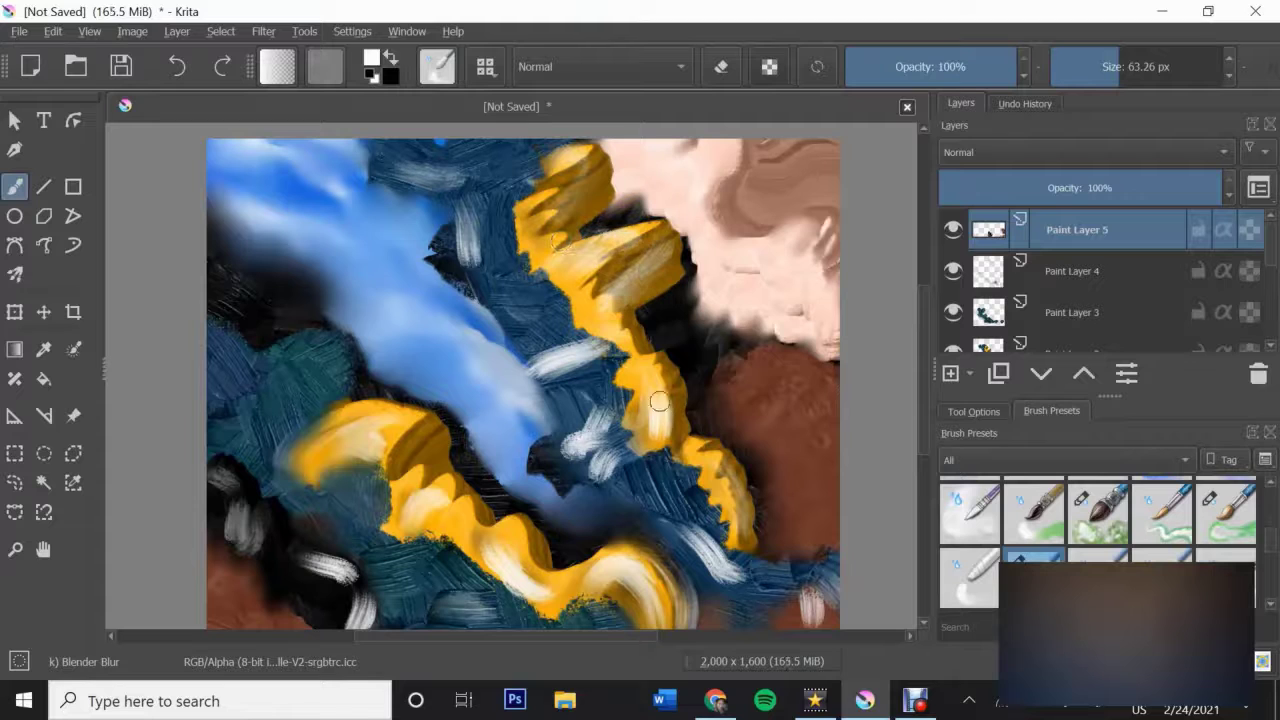
drag(664, 406, 570, 470)
mouse_move(690, 530)
mouse_down()
mouse_move(760, 595)
mouse_move(835, 625)
mouse_up()
drag(365, 610, 250, 560)
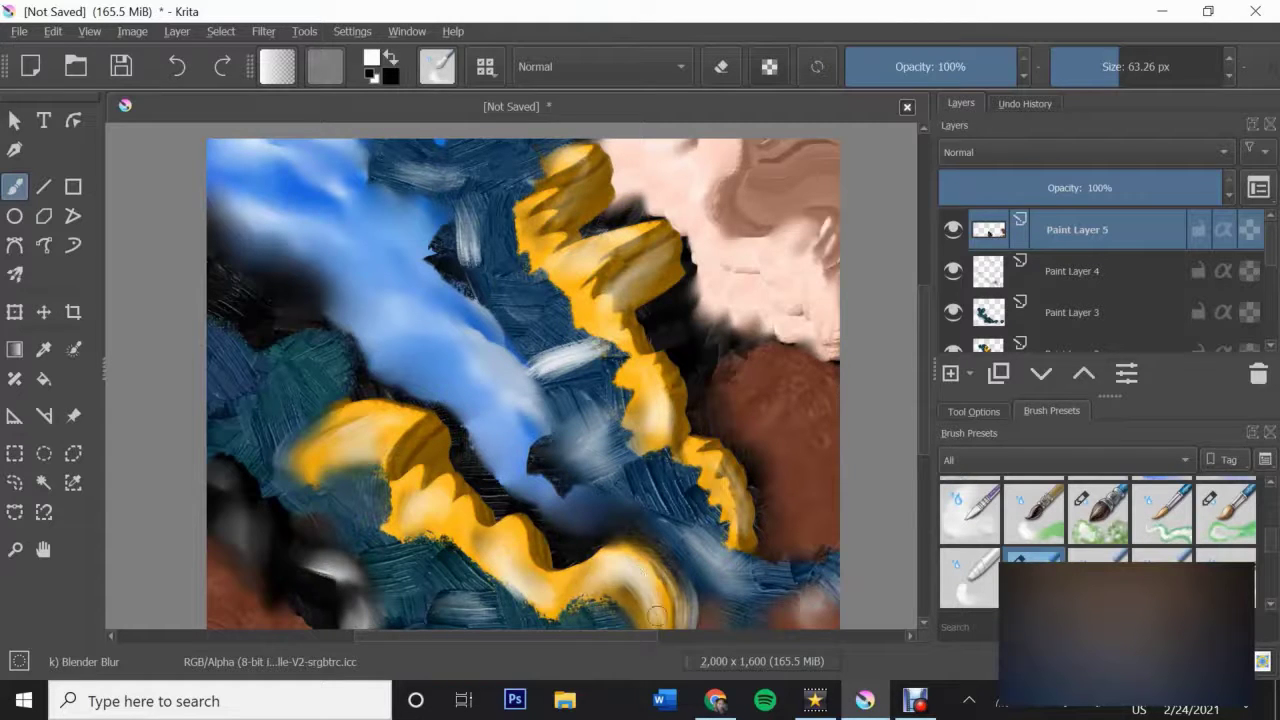
Step: Smooth the white streaks and blue band in the centre and lower right
drag(590, 370, 460, 240)
drag(570, 345, 595, 440)
drag(320, 560, 357, 568)
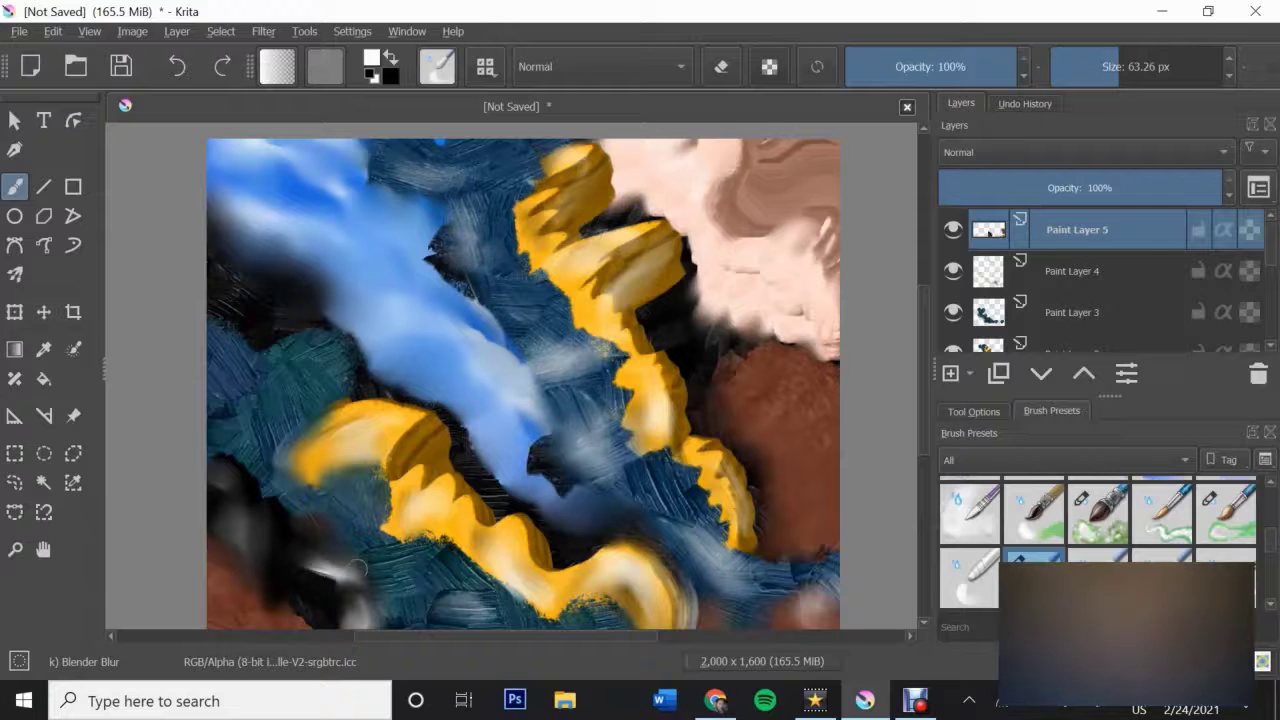
drag(560, 360, 625, 470)
drag(690, 530, 750, 590)
drag(565, 390, 487, 293)
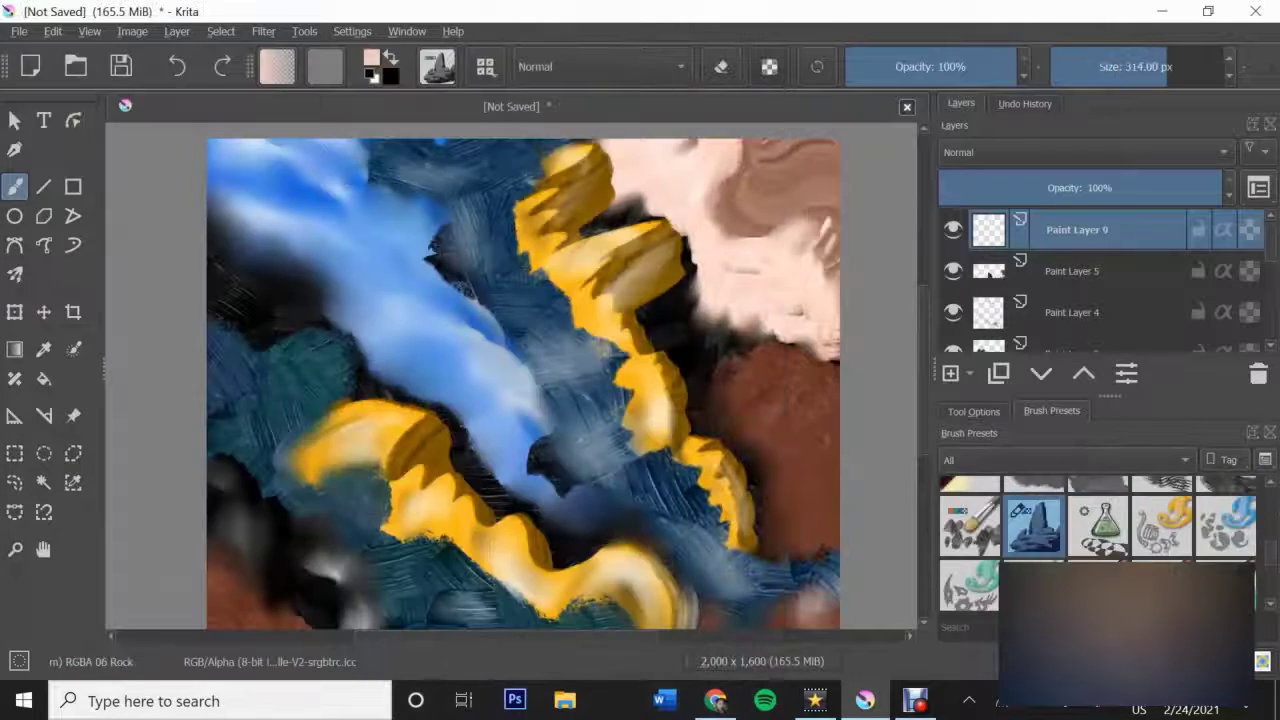
Step: Paint peach patches with the RGBA 06 Rock brush at upper left, right side and lower left
mouse_move(380, 185)
mouse_down()
mouse_move(425, 200)
mouse_move(418, 252)
mouse_up()
drag(700, 435, 812, 382)
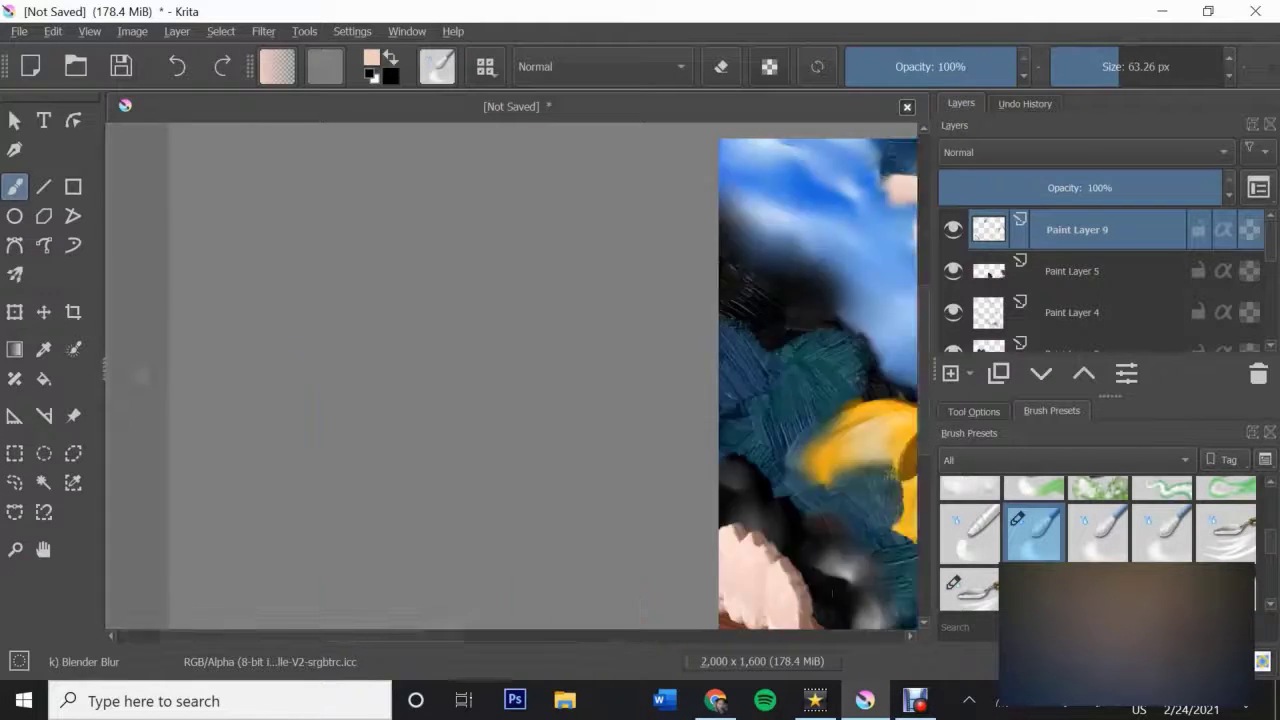
drag(311, 593, 322, 538)
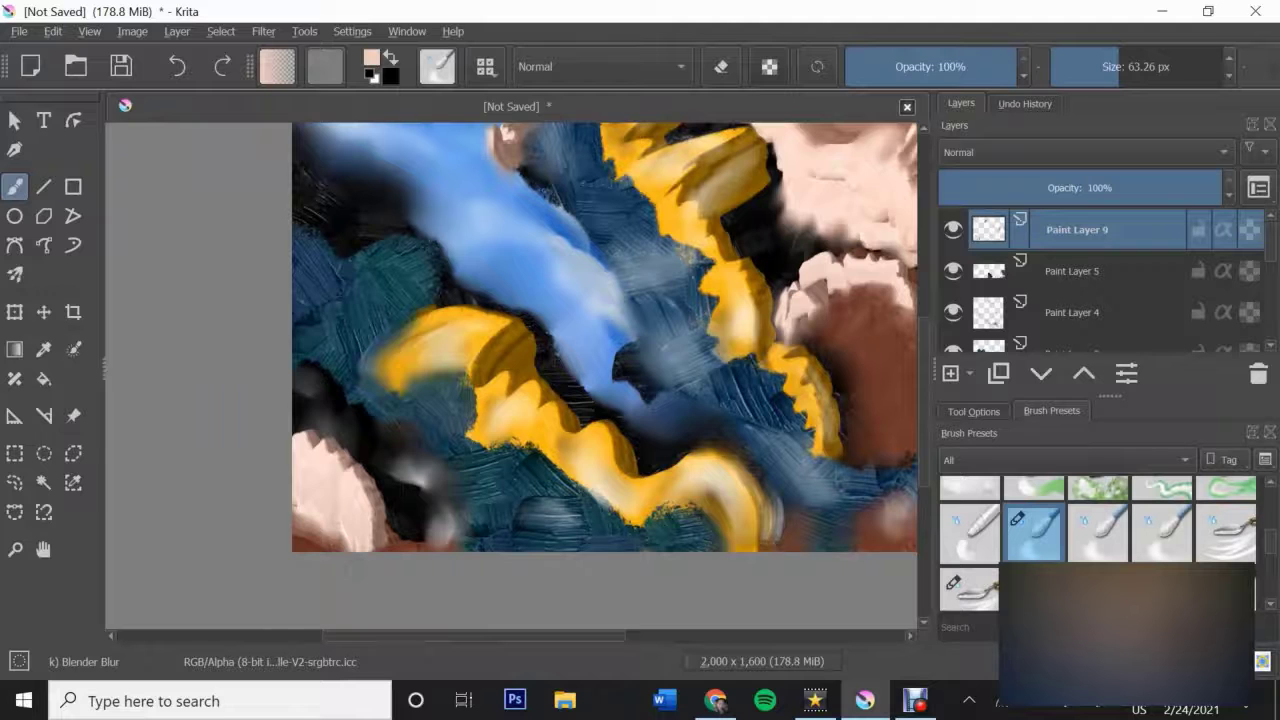
scroll(684, 432, up, 2)
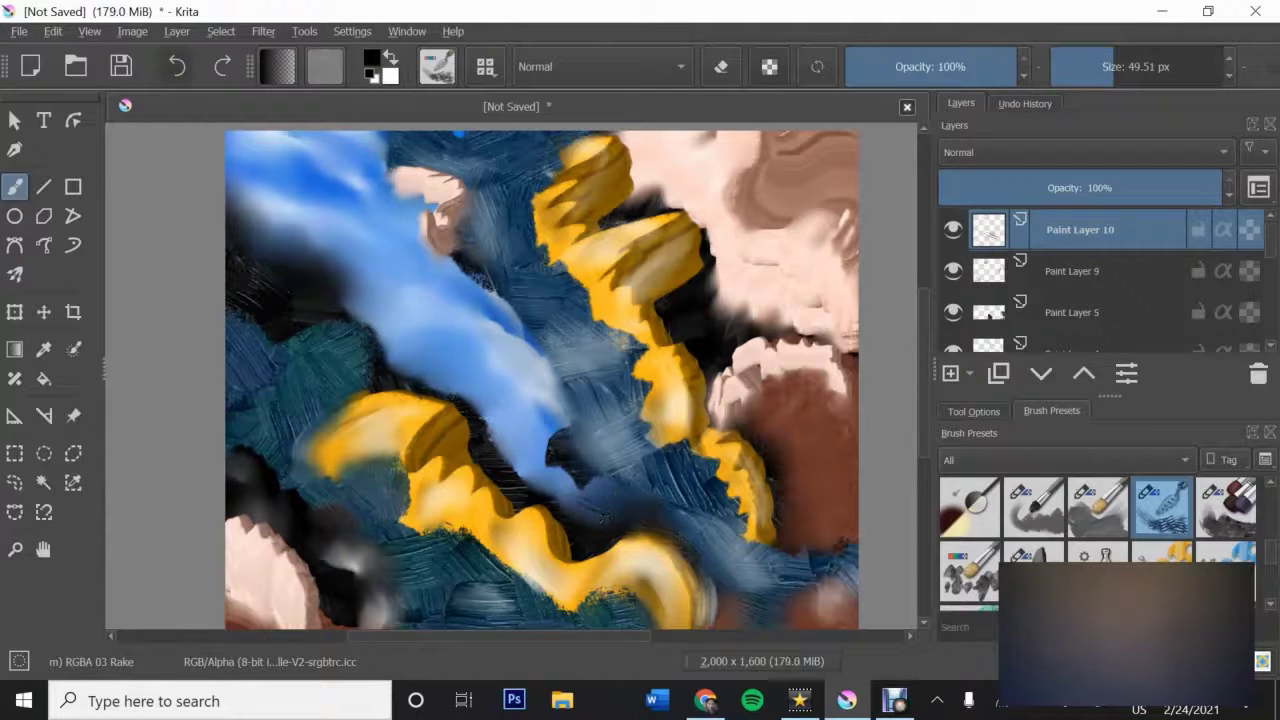
Step: Add white RGBA 03 Rake streaks over the lower-right brown area and soften them with Blender Blur
mouse_move(630, 510)
mouse_down()
mouse_move(598, 500)
mouse_move(655, 522)
mouse_move(735, 620)
mouse_move(855, 605)
mouse_up()
mouse_move(790, 495)
mouse_down()
mouse_move(828, 548)
mouse_move(850, 400)
mouse_up()
scroll(1100, 540, up, 1)
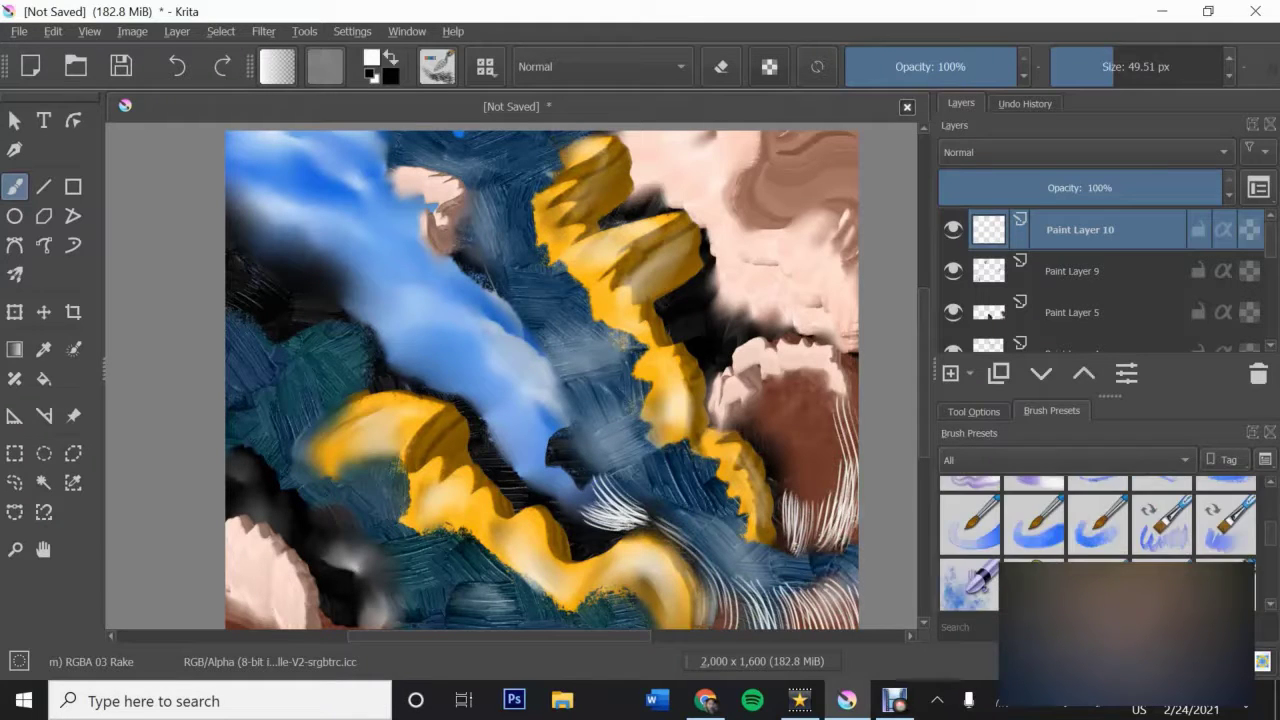
click(1034, 570)
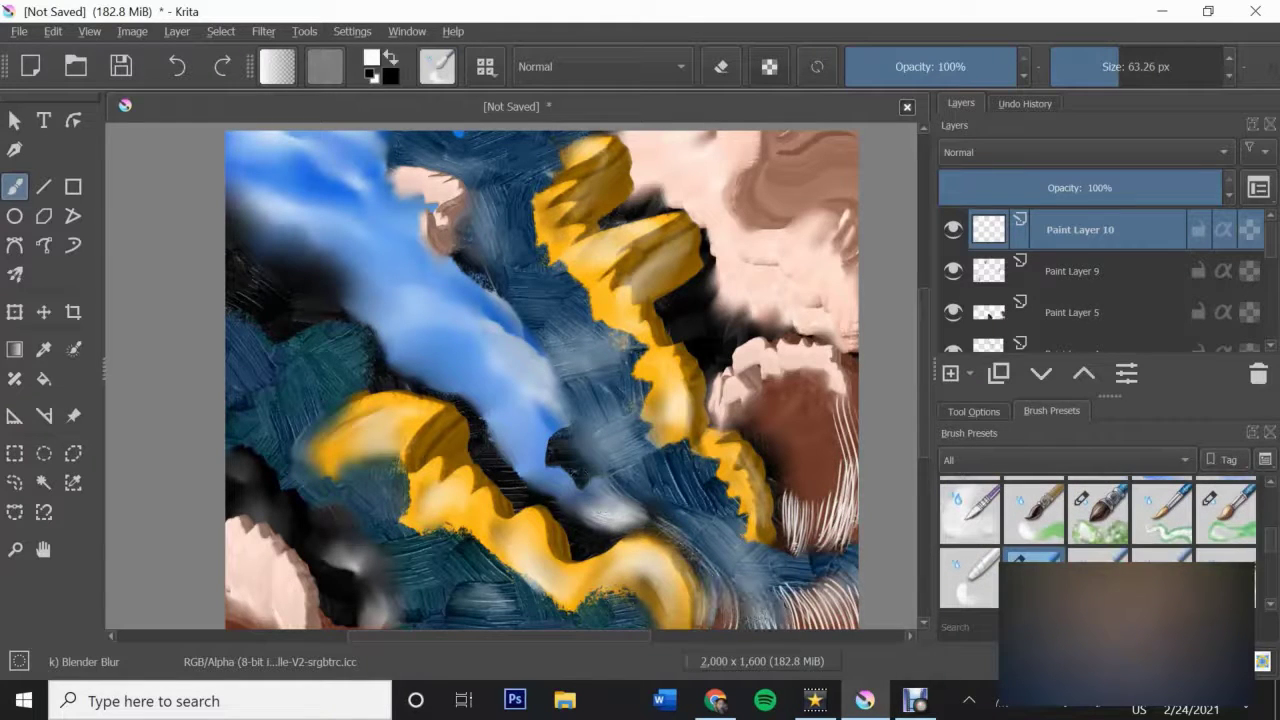
drag(840, 610, 790, 515)
drag(815, 560, 838, 410)
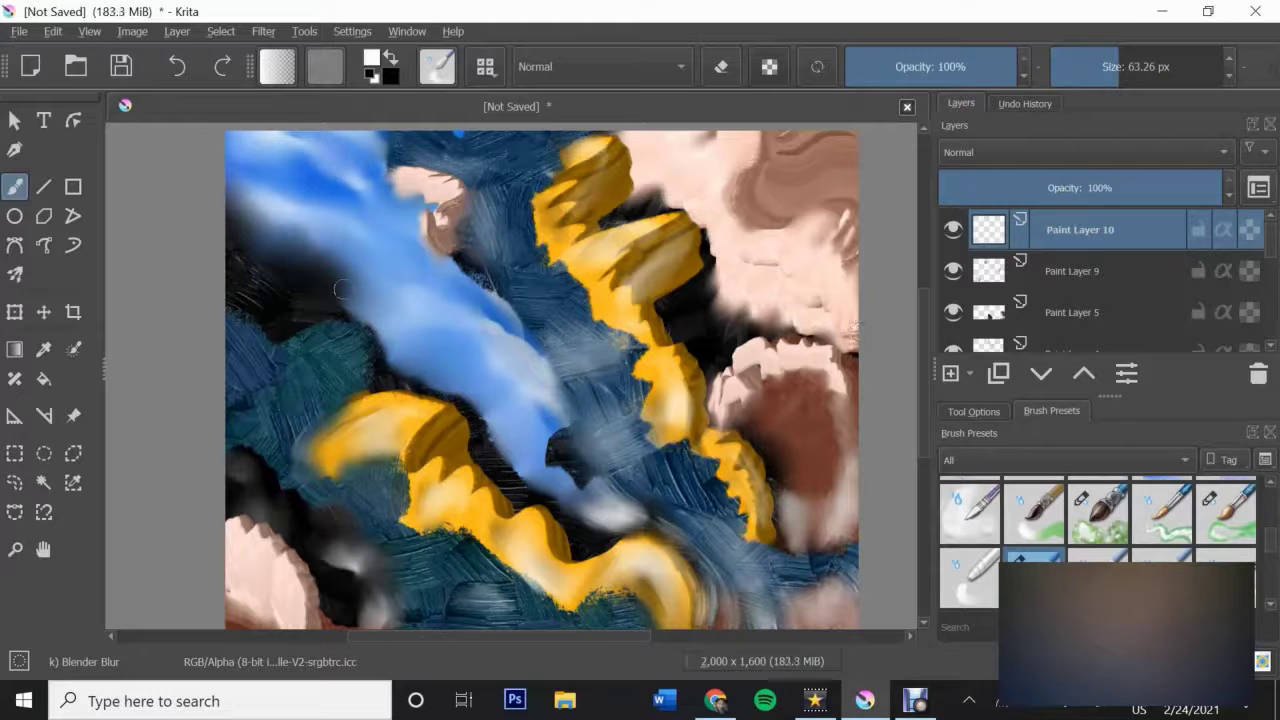
scroll(1098, 540, down, 3)
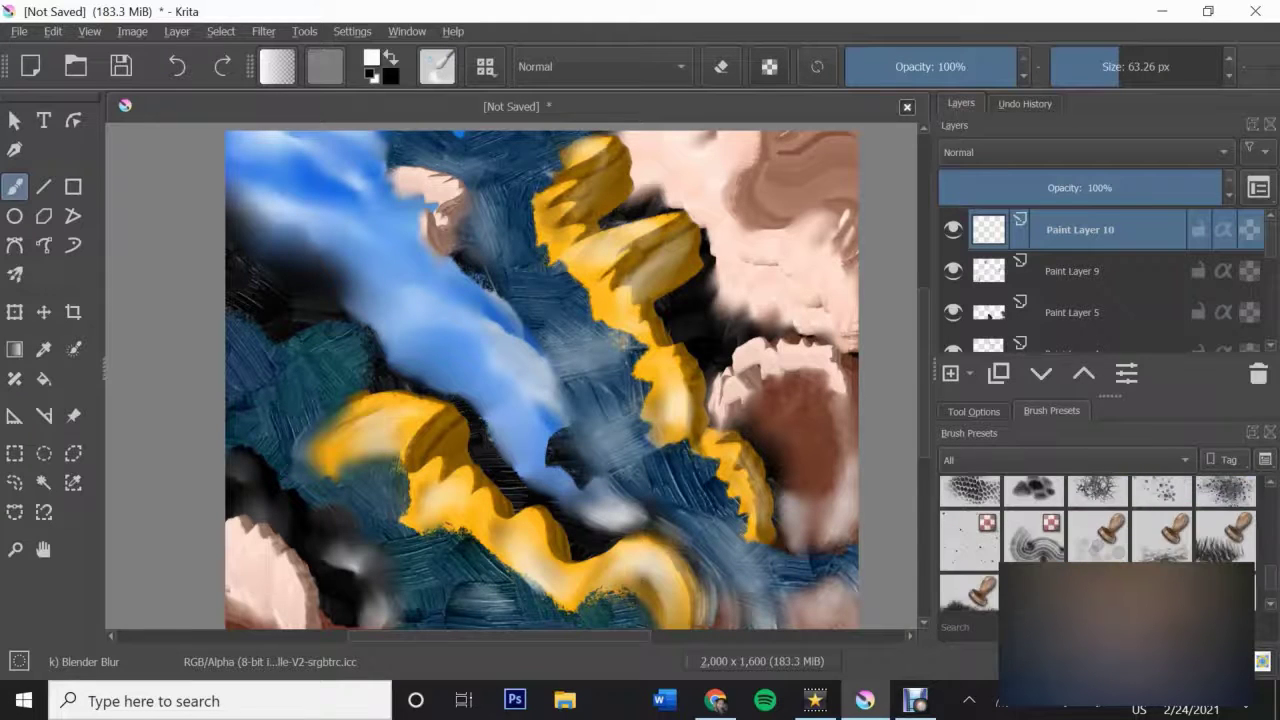
scroll(1098, 540, down, 2)
scroll(1098, 540, up, 5)
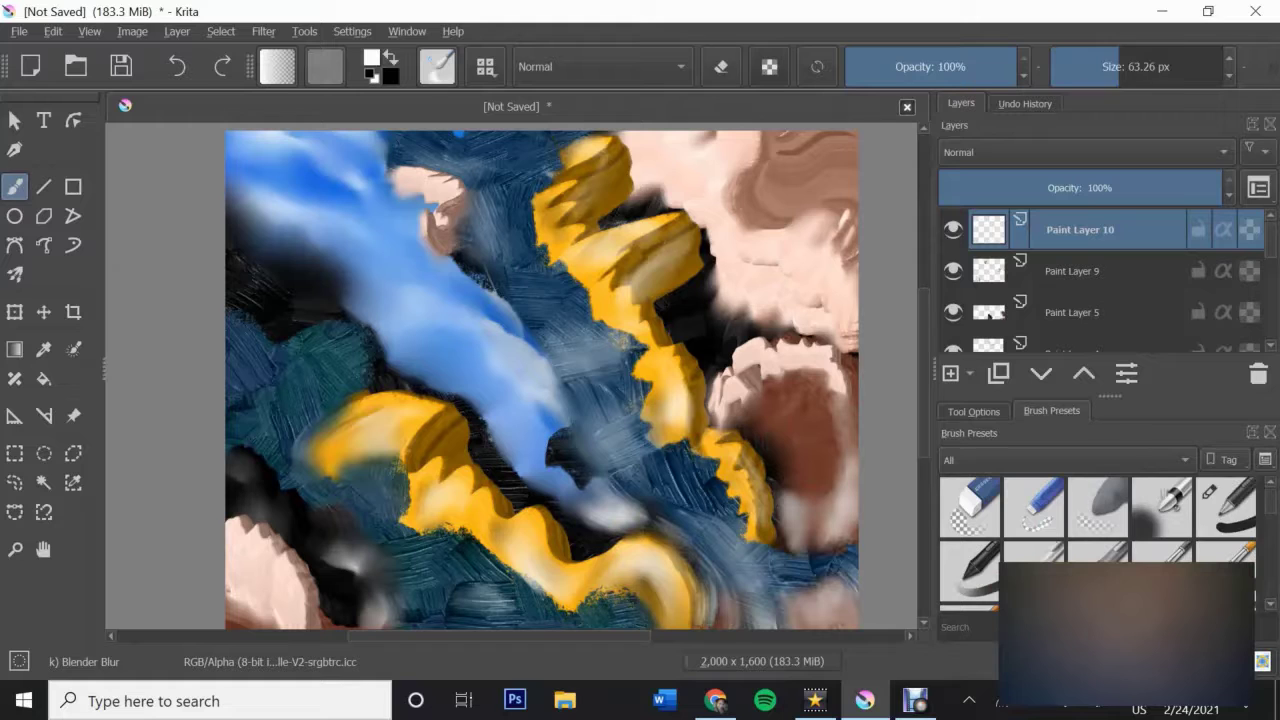
click(1225, 507)
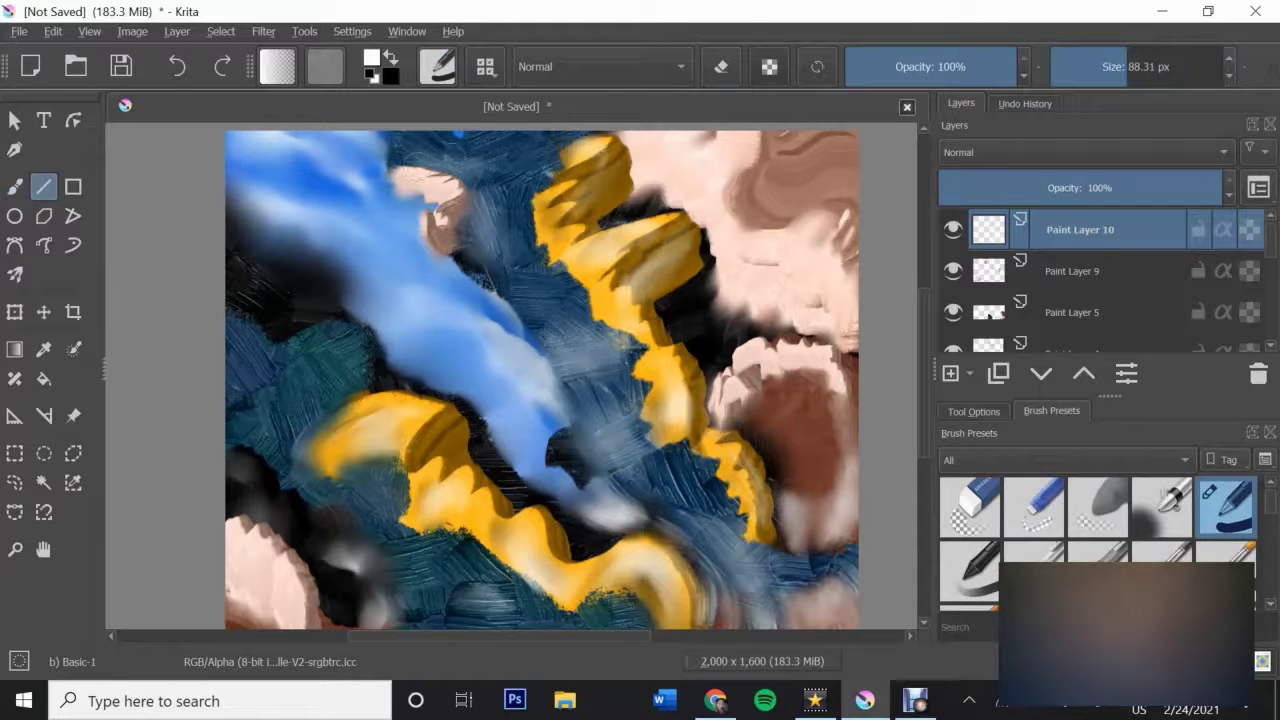
Step: On Paint Layer 11, draw a black horizontal line across the middle and smear it with Blender Smear
key(Escape)
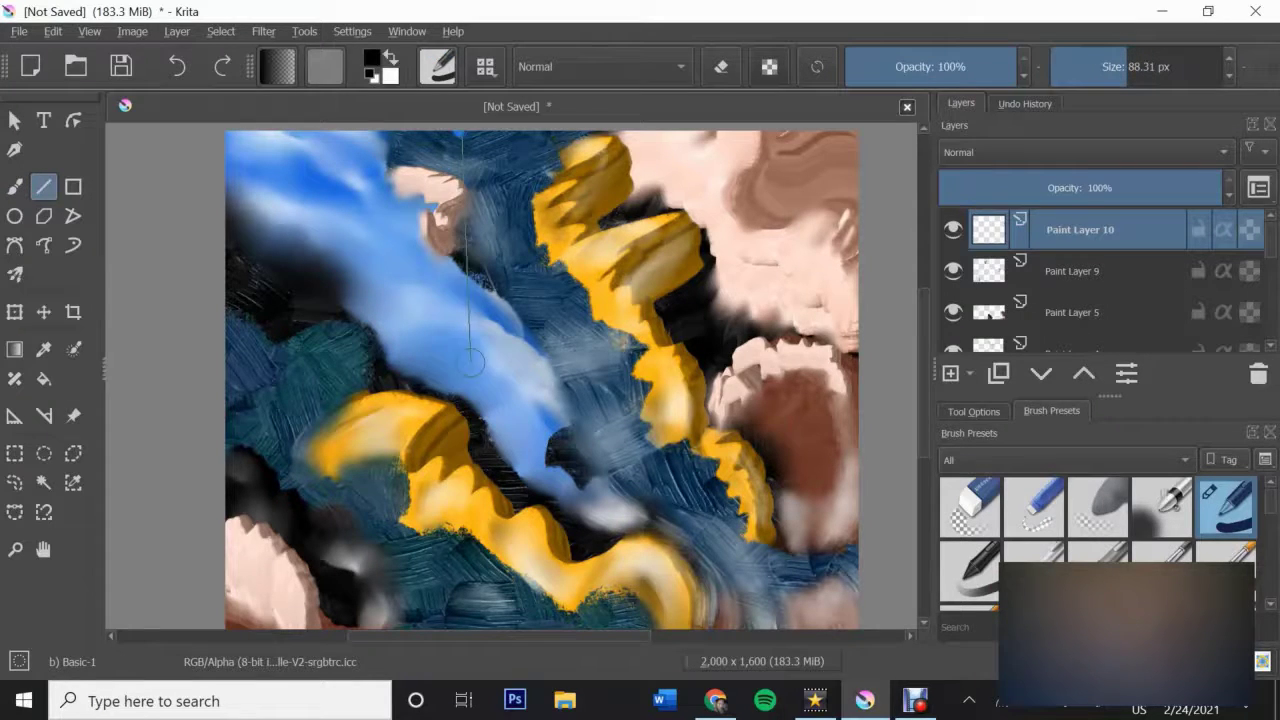
drag(462, 440, 462, 437)
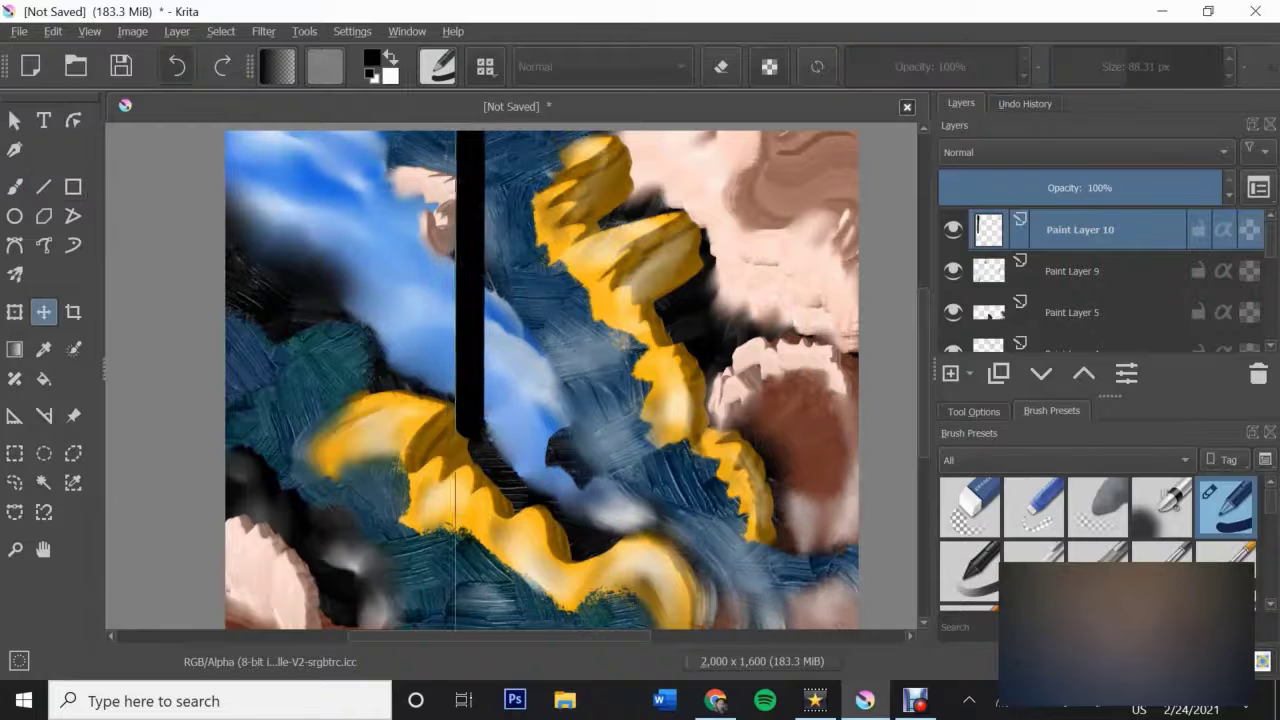
key(ctrl+z)
key(Insert)
key(v)
drag(226, 398, 608, 398)
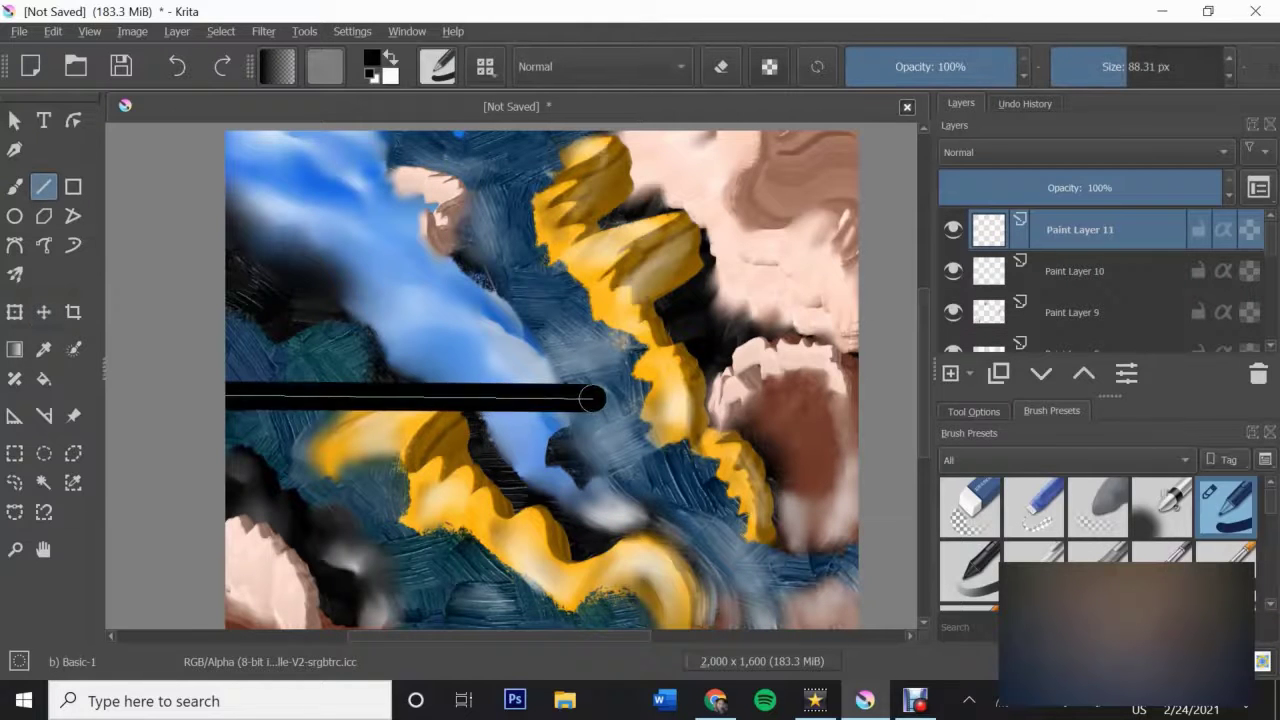
scroll(1100, 540, down, 3)
click(1226, 507)
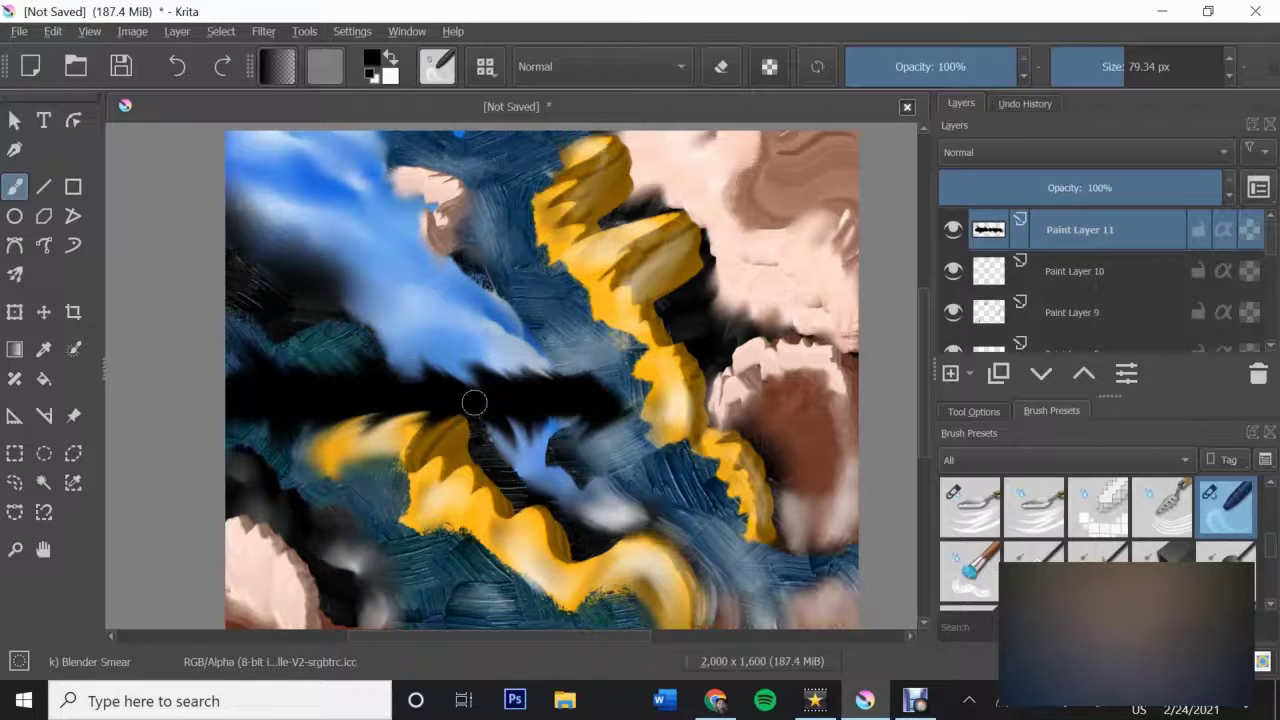
key(Insert)
Step: Draw thin white squiggly lines across the painting with Sketching Chrome Large
scroll(1098, 520, down, 5)
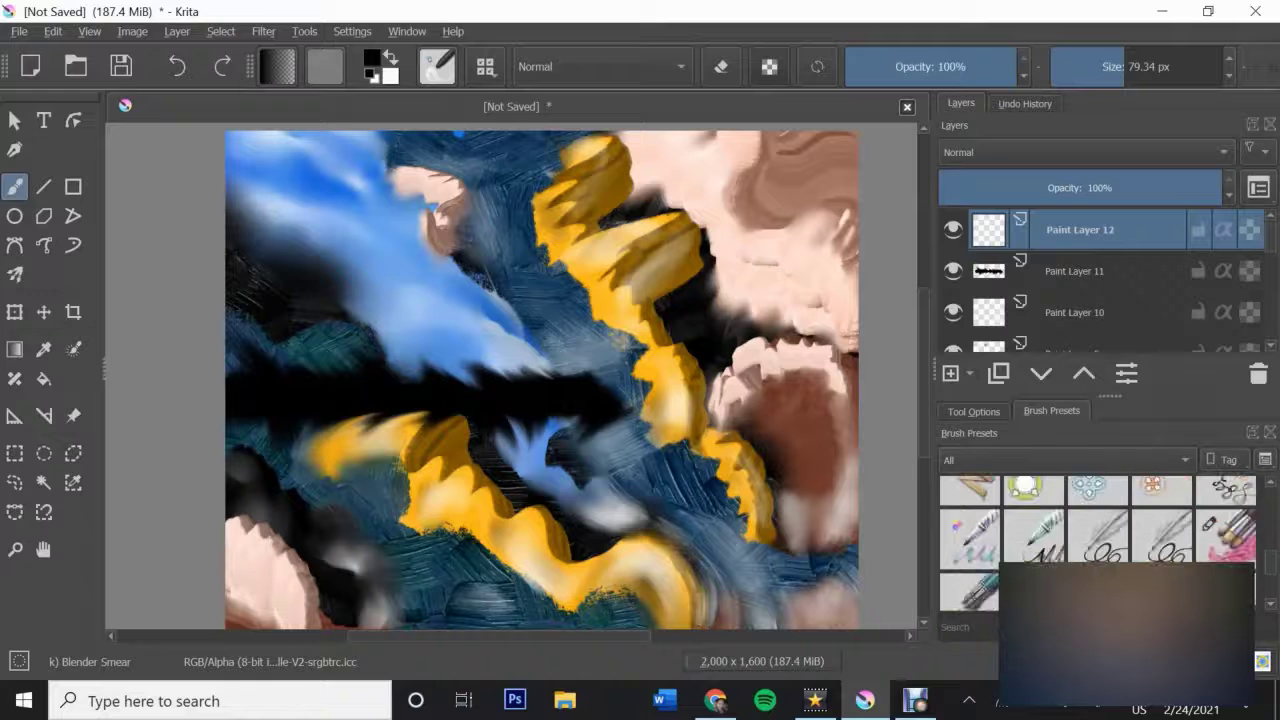
click(1034, 537)
key(x)
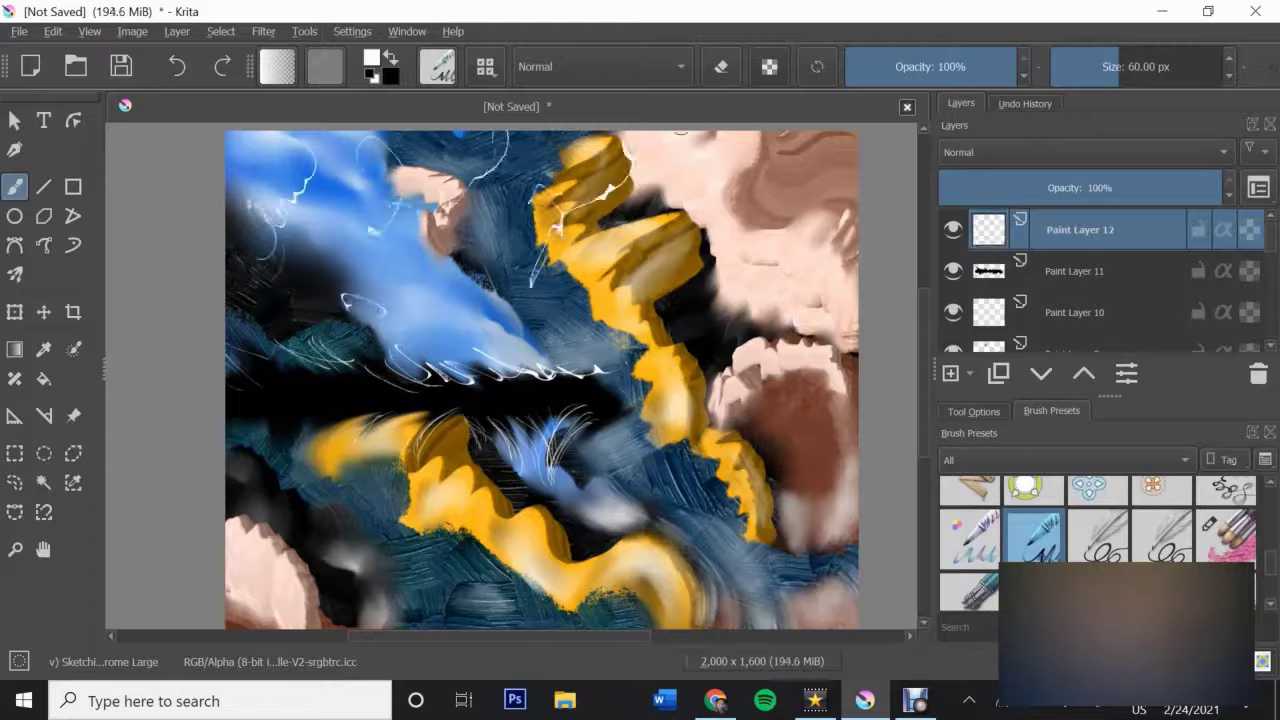
mouse_move(330, 490)
mouse_down()
mouse_move(510, 350)
mouse_move(700, 500)
mouse_up()
drag(730, 160, 858, 238)
drag(610, 540, 700, 470)
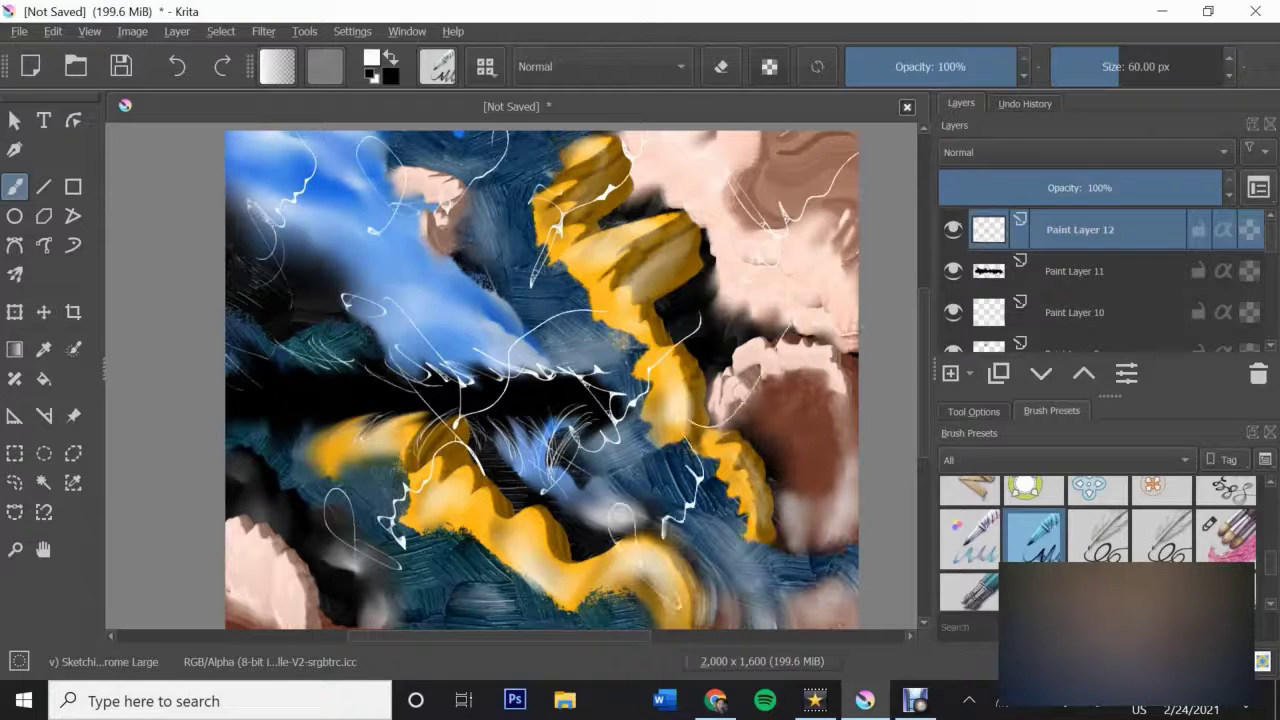
Step: Dab white WaterC Special Splats at lower right and left edge, then add Paint Layer 13
key(slash)
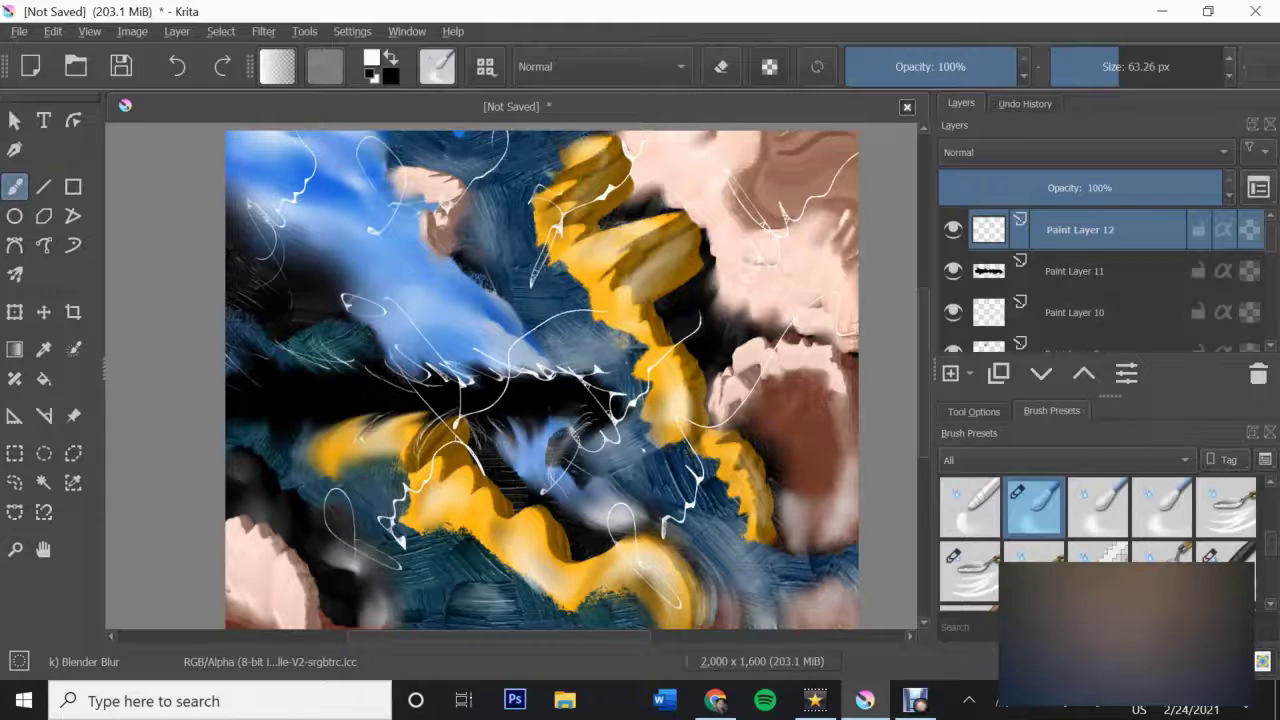
scroll(540, 375, down, 1)
key(period)
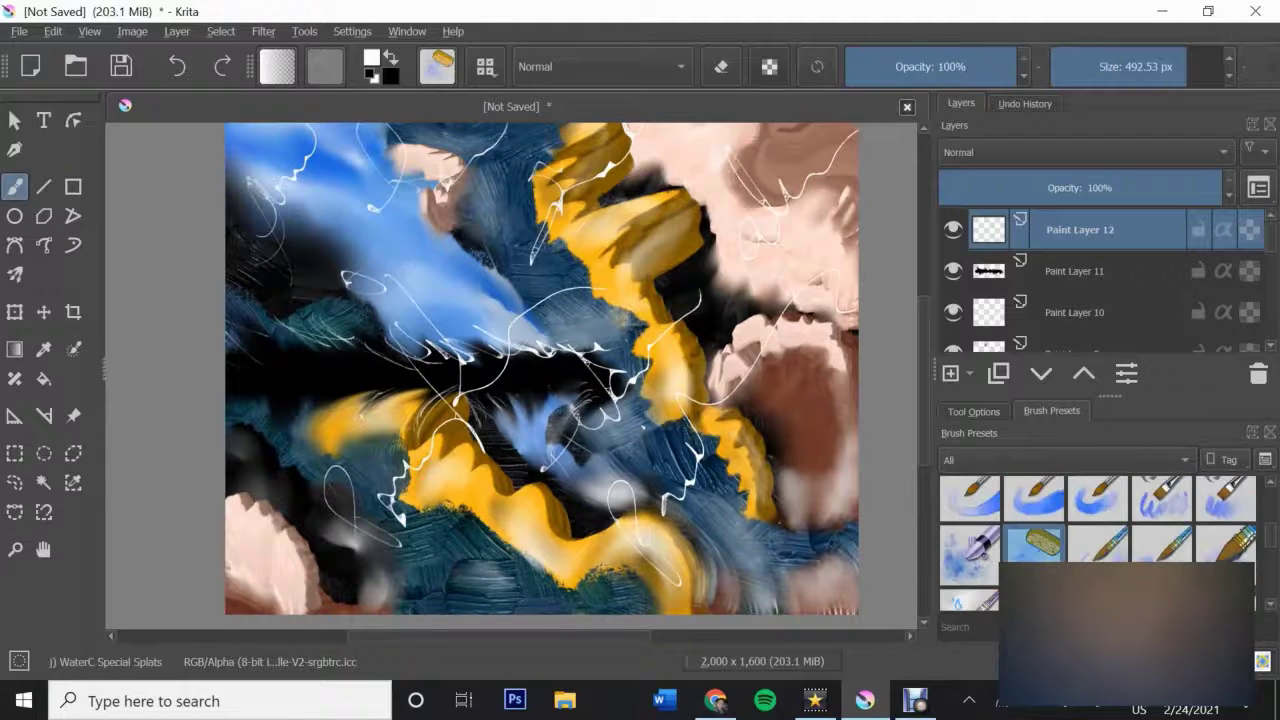
click(745, 548)
click(270, 316)
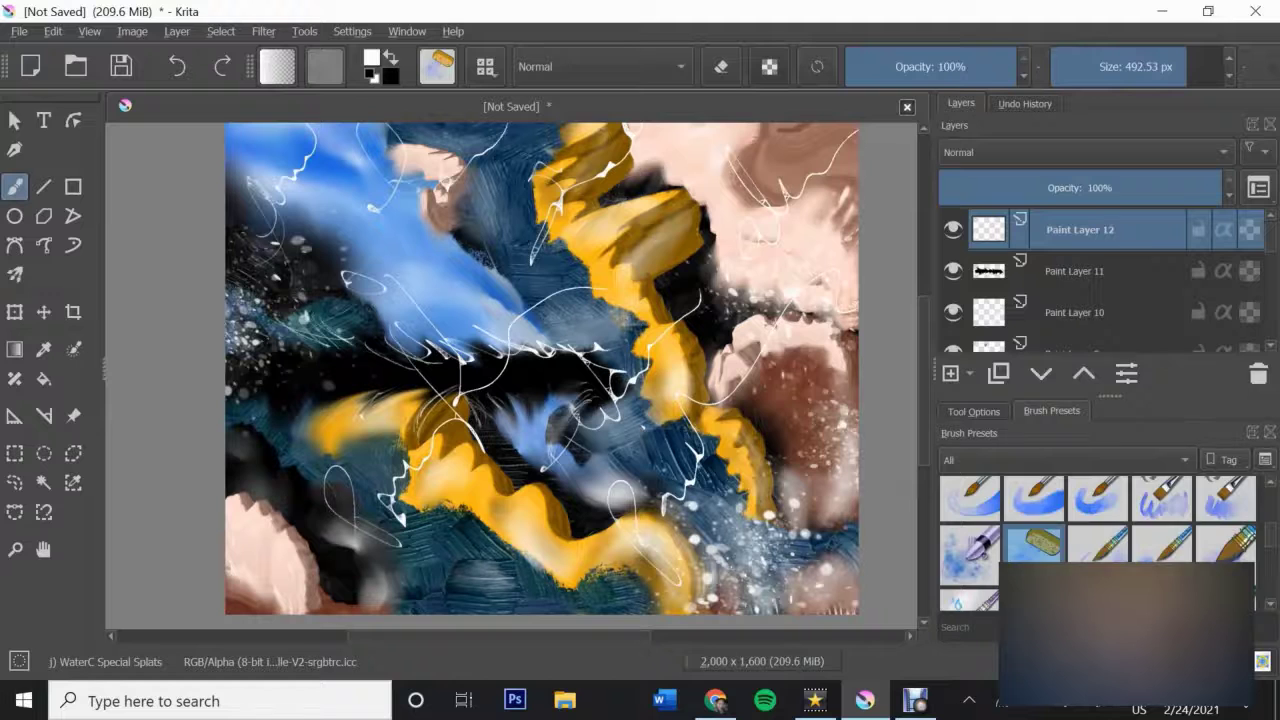
key(Insert)
scroll(1098, 540, down, 5)
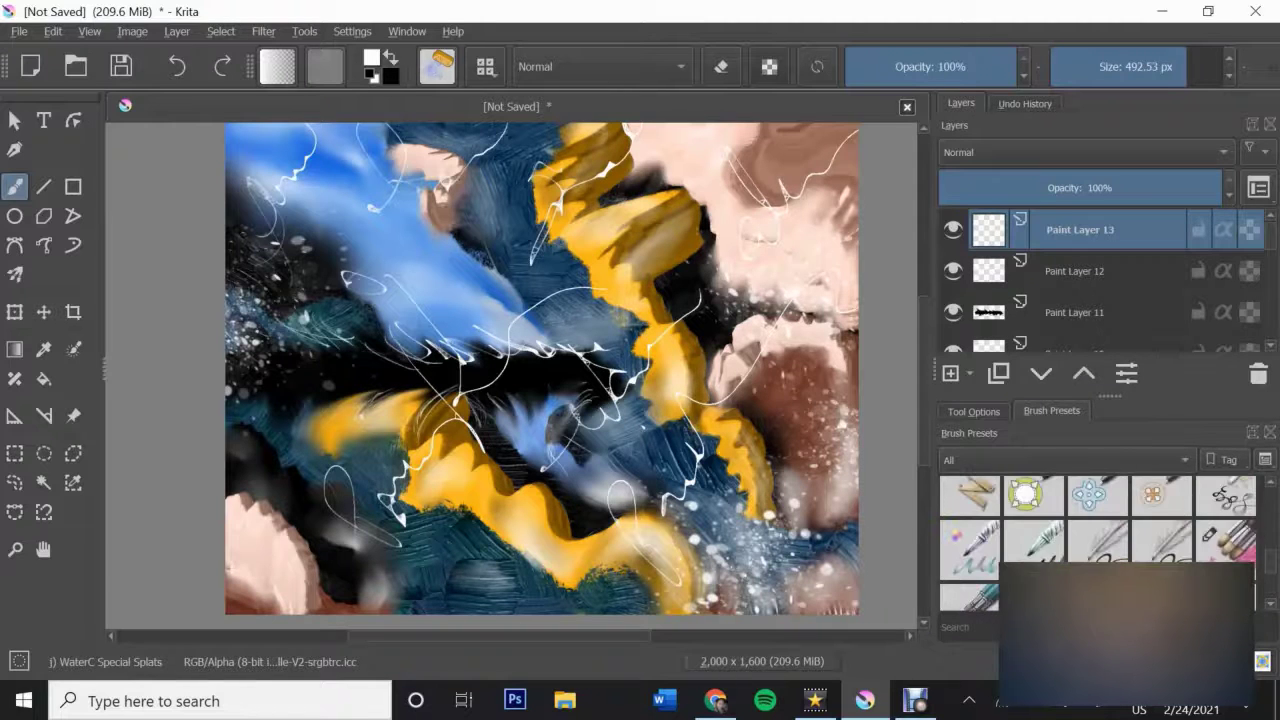